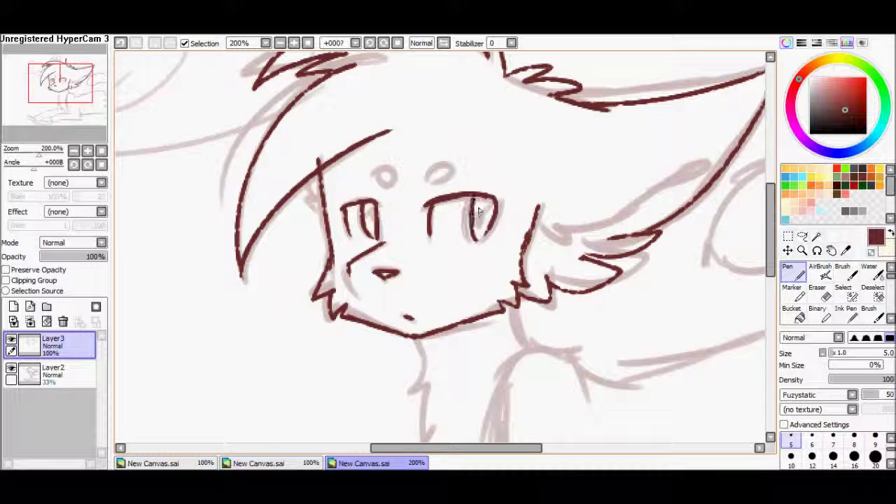
# - Ink the neck, jagged chest fur, shoulder tuft and the front edge of the near foreleg over the sketch
pyautogui.scroll(-3, 384, 175)
pyautogui.moveTo(418, 213); pyautogui.dragTo(399, 275)
pyautogui.moveTo(436, 326); pyautogui.dragTo(522, 412)
pyautogui.moveTo(511, 178)
pyautogui.mouseDown()
pyautogui.moveTo(525, 203)
pyautogui.moveTo(560, 223)
pyautogui.mouseUp()
pyautogui.scroll(-2, 561, 223)
pyautogui.moveTo(521, 140)
pyautogui.mouseDown()
pyautogui.moveTo(581, 162)
pyautogui.moveTo(500, 280)
pyautogui.moveTo(521, 329)
pyautogui.mouseUp()
# - Ink the elbow fur and both outstretched front legs with their paws and toe lines
pyautogui.scroll(-2, 522, 329)
pyautogui.moveTo(634, 207); pyautogui.dragTo(609, 338)
pyautogui.moveTo(544, 275); pyautogui.dragTo(365, 308)
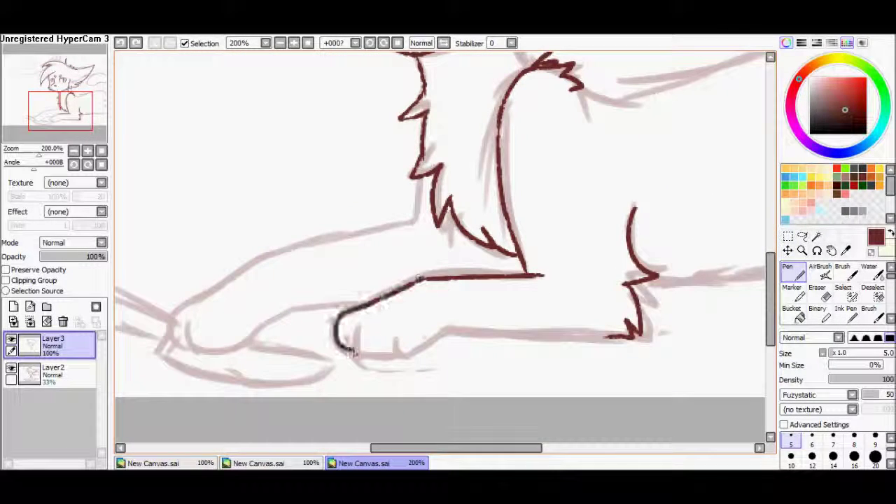
pyautogui.moveTo(420, 346)
pyautogui.mouseDown()
pyautogui.moveTo(453, 330)
pyautogui.moveTo(634, 338)
pyautogui.mouseUp()
pyautogui.hotkey('ctrl', 'z')
pyautogui.hscroll(-3, 428, 193)
pyautogui.scroll(-1, 428, 193)
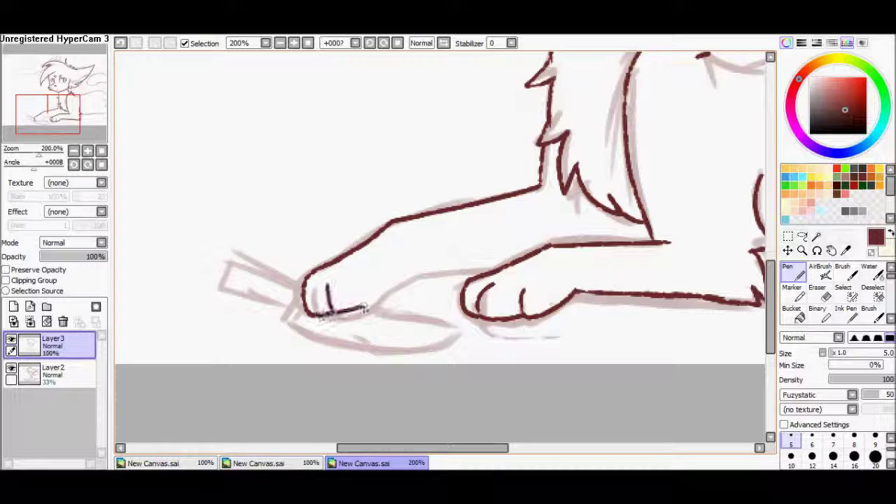
# - Ink the back line, rump, jagged belly fur and the short hind leg lines up to the canvas edge
pyautogui.scroll(2, 421, 277)
pyautogui.hscroll(5, 421, 278)
pyautogui.moveTo(295, 167)
pyautogui.mouseDown()
pyautogui.moveTo(623, 160)
pyautogui.moveTo(634, 175)
pyautogui.mouseUp()
pyautogui.moveTo(370, 365); pyautogui.dragTo(634, 347)
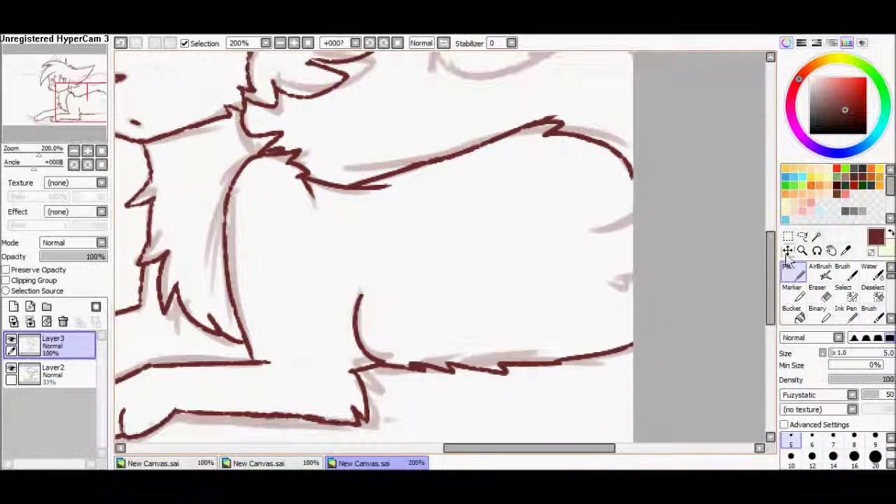
pyautogui.scroll(2, 490, 281)
pyautogui.moveTo(594, 259); pyautogui.dragTo(634, 242)
pyautogui.moveTo(606, 314); pyautogui.dragTo(634, 304)
# - Ink the curled tail behind the back, following the sketch
pyautogui.scroll(1, 701, 280)
pyautogui.scroll(6, 774, 276)
pyautogui.moveTo(455, 231); pyautogui.dragTo(609, 210)
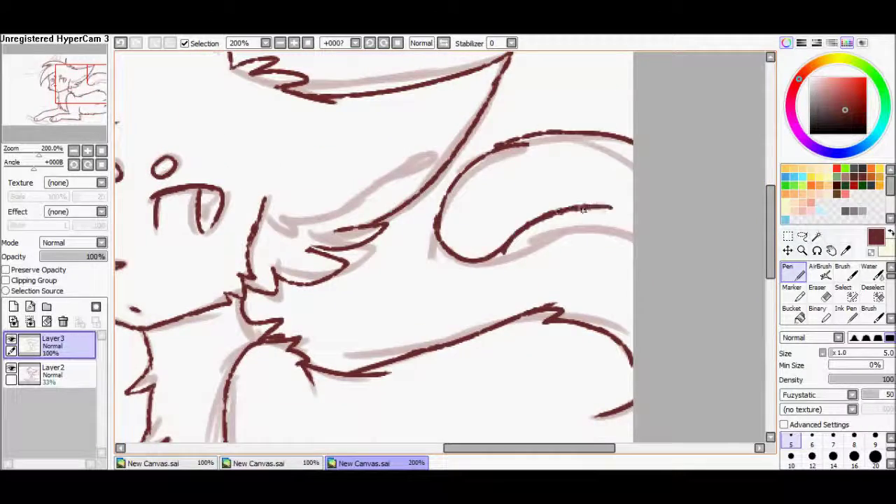
pyautogui.moveTo(492, 252); pyautogui.dragTo(633, 209)
# - Ink the small ear and hair tufts on the head, the spiral curl beside it and the knife under the paw
pyautogui.moveTo(70, 87)
pyautogui.mouseDown()
pyautogui.moveTo(56, 105)
pyautogui.moveTo(42, 93)
pyautogui.mouseUp()
pyautogui.moveTo(363, 143); pyautogui.dragTo(477, 135)
pyautogui.moveTo(407, 171); pyautogui.dragTo(350, 204)
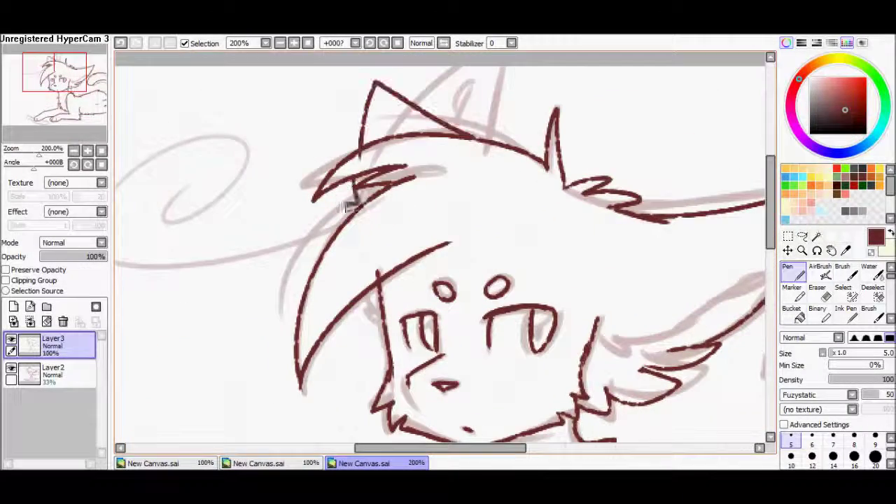
pyautogui.moveTo(373, 68); pyautogui.dragTo(240, 220)
pyautogui.moveTo(286, 196); pyautogui.dragTo(404, 88)
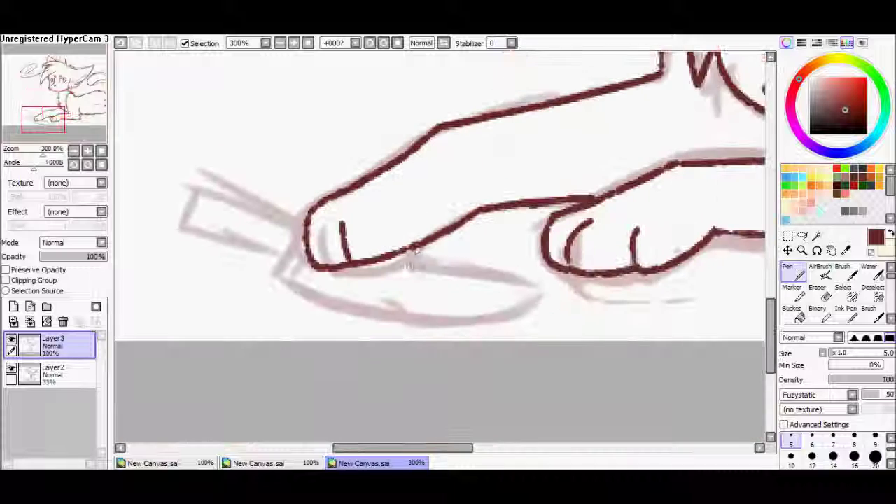
pyautogui.moveTo(412, 248)
pyautogui.mouseDown()
pyautogui.moveTo(557, 282)
pyautogui.moveTo(301, 308)
pyautogui.moveTo(210, 188)
pyautogui.moveTo(189, 234)
pyautogui.mouseUp()
# - Delete the rough sketch layer and add a new layer beneath the line art
pyautogui.click(53, 372)
pyautogui.click(63, 322)
pyautogui.click(101, 150)
pyautogui.click(13, 307)
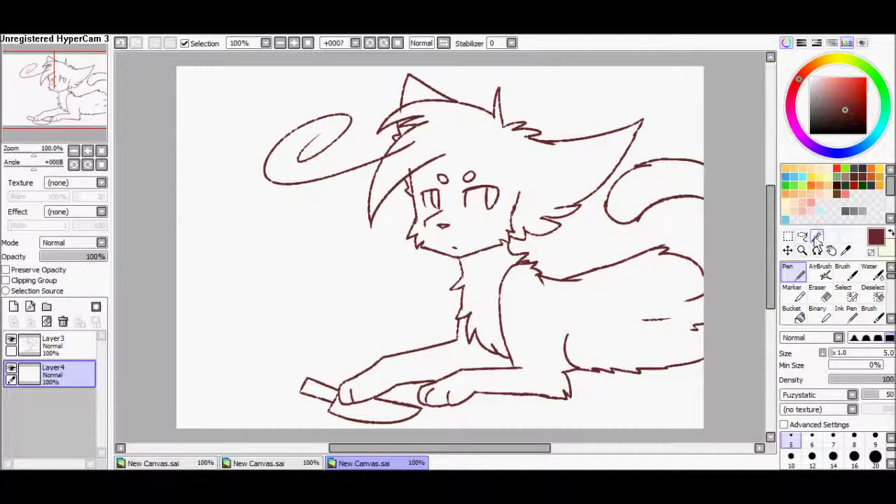
# - Select the background areas around the character with the Magic Wand on the line art layer and invert the selection
pyautogui.click(817, 236)
pyautogui.click(52, 343)
pyautogui.click(255, 311)
pyautogui.click(294, 43)
pyautogui.click(294, 43)
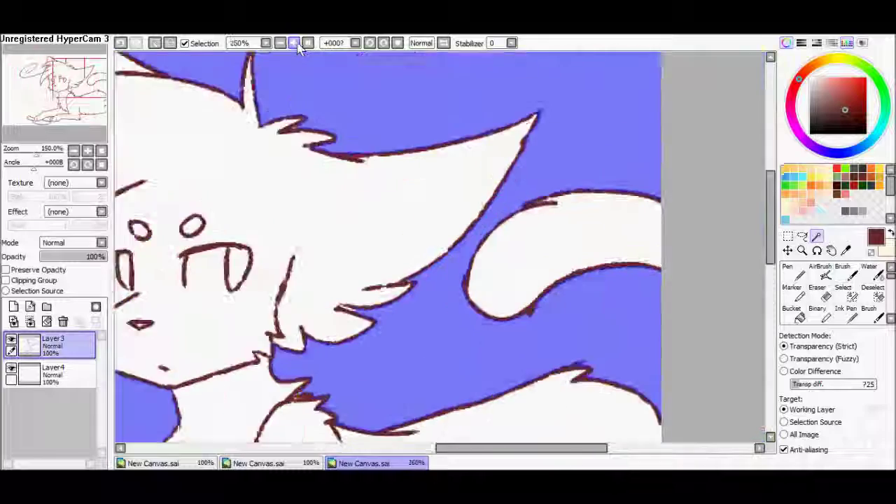
pyautogui.click(294, 42)
pyautogui.click(245, 368)
pyautogui.moveTo(86, 77)
pyautogui.mouseDown()
pyautogui.moveTo(58, 107)
pyautogui.moveTo(70, 110)
pyautogui.moveTo(102, 85)
pyautogui.moveTo(90, 89)
pyautogui.mouseUp()
pyautogui.click(102, 151)
# - Fill the selected silhouette on Layer4 with the Bucket and turn on Preserve Opacity for that layer
pyautogui.click(53, 371)
pyautogui.click(800, 315)
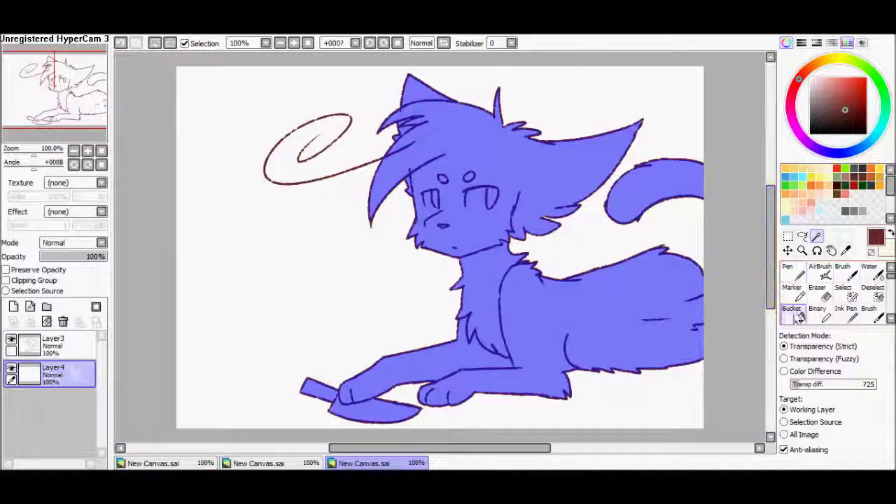
pyautogui.click(341, 316)
pyautogui.click(46, 271)
# - Paint the whole silhouette white using the Pen with a simple circle shape at size 120
pyautogui.press('x')
pyautogui.click(800, 274)
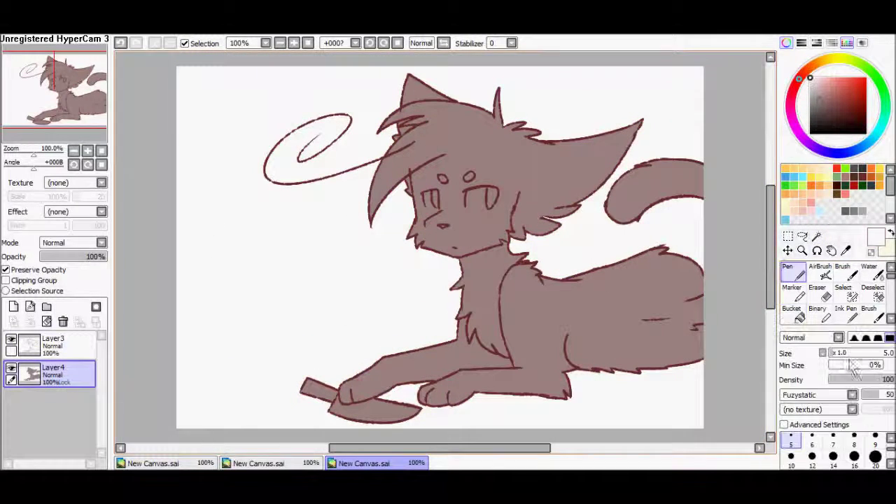
pyautogui.click(853, 395)
pyautogui.click(806, 409)
pyautogui.click(875, 456)
pyautogui.moveTo(350, 392)
pyautogui.mouseDown()
pyautogui.moveTo(616, 301)
pyautogui.moveTo(368, 240)
pyautogui.mouseUp()
# - Colour one iris sky blue and the other golden yellow using the Pen at size 10
pyautogui.scroll(2, 512, 184)
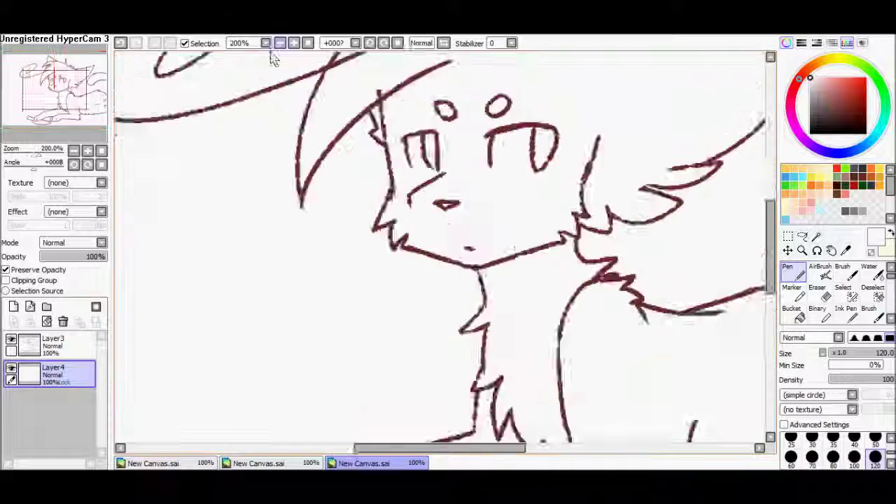
pyautogui.moveTo(420, 245); pyautogui.dragTo(501, 270)
pyautogui.click(786, 220)
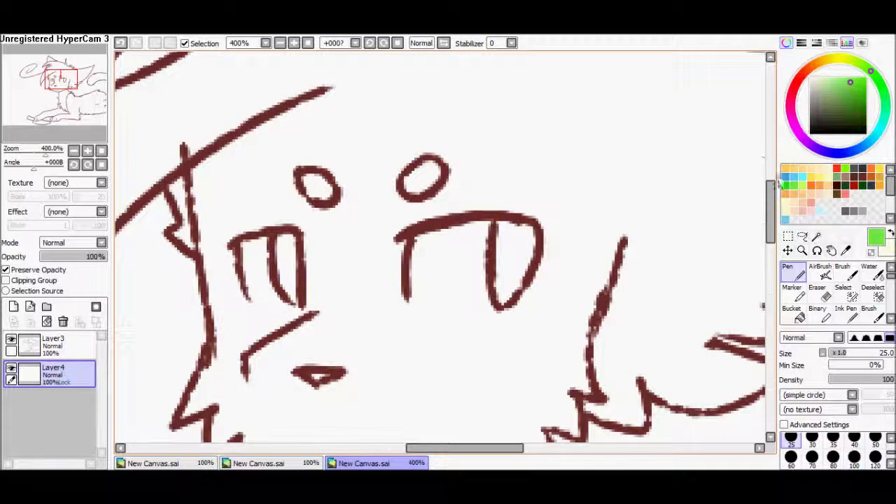
pyautogui.scroll(1, 879, 448)
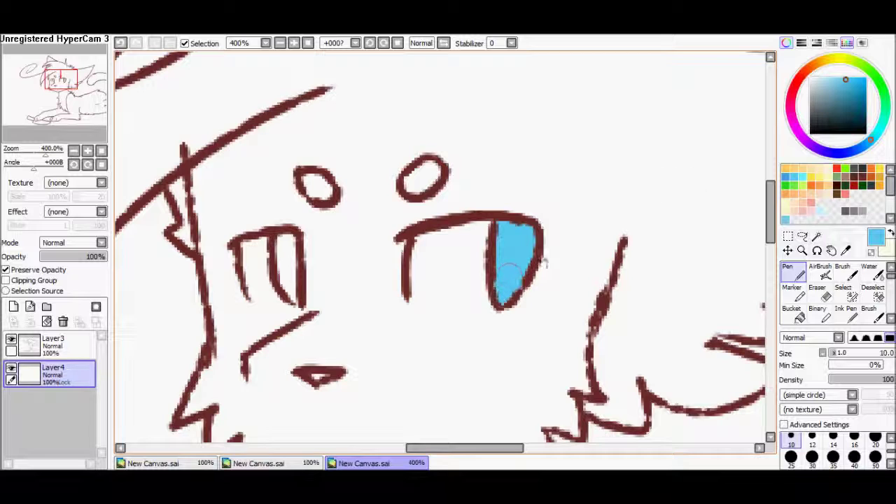
pyautogui.click(836, 61)
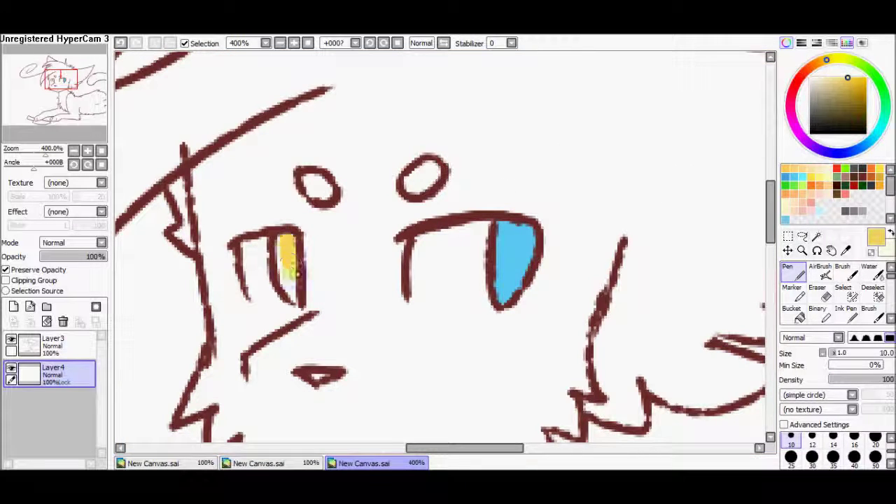
pyautogui.click(814, 197)
# - Paint the knife blade under the paw grey, undoing the first stroke
pyautogui.click(280, 43)
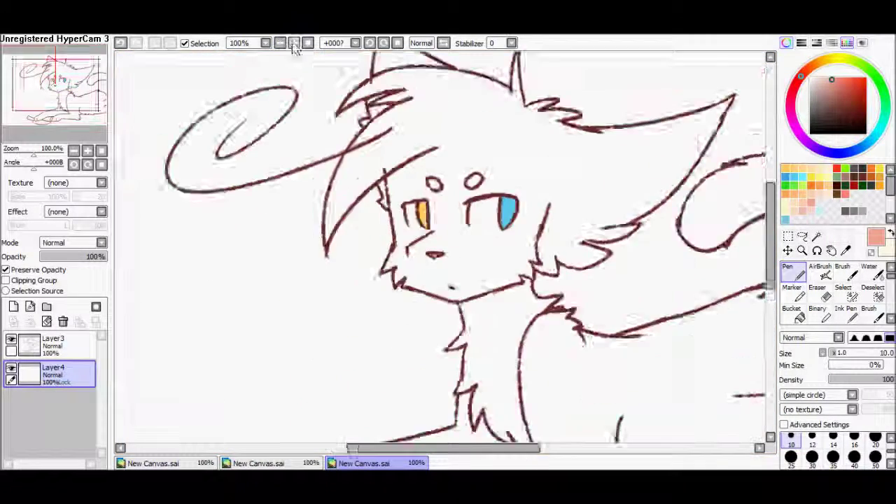
pyautogui.click(294, 43)
pyautogui.click(846, 210)
pyautogui.moveTo(504, 389); pyautogui.dragTo(630, 350)
pyautogui.hotkey('ctrl', 'z')
pyautogui.moveTo(490, 389)
pyautogui.mouseDown()
pyautogui.moveTo(578, 344)
pyautogui.moveTo(444, 347)
pyautogui.mouseUp()
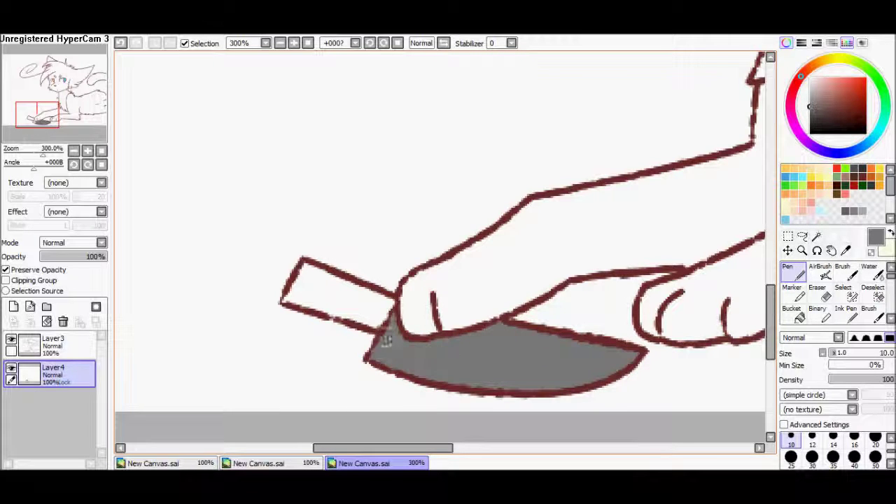
# - Shade the lower edge of the knife blade dark grey and paint its handle black
pyautogui.hotkey('ctrl', 'z')
pyautogui.moveTo(630, 364)
pyautogui.mouseDown()
pyautogui.moveTo(378, 350)
pyautogui.moveTo(609, 381)
pyautogui.mouseUp()
pyautogui.hotkey('ctrl', 'z')
pyautogui.moveTo(378, 343); pyautogui.dragTo(579, 389)
pyautogui.moveTo(386, 308); pyautogui.dragTo(287, 280)
pyautogui.click(308, 43)
pyautogui.click(293, 43)
pyautogui.click(280, 43)
pyautogui.click(11, 370)
pyautogui.click(11, 370)
# - Add a clipped Multiply layer above the colour layer and fill it with a pale greyish pink
pyautogui.click(14, 306)
pyautogui.click(73, 242)
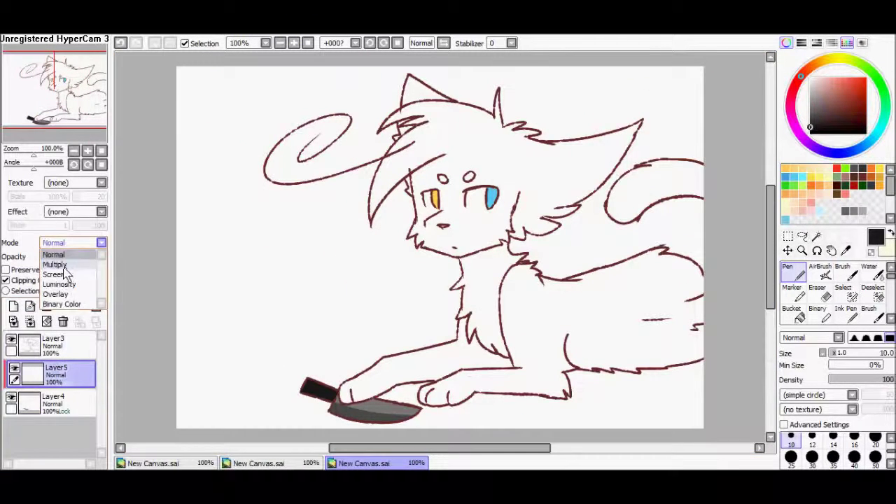
pyautogui.click(63, 266)
pyautogui.click(6, 280)
pyautogui.click(824, 105)
pyautogui.click(800, 319)
pyautogui.click(439, 248)
# - Erase the shadow colour from the muzzle, cheeks and around the eyes with the Eraser at size 29
pyautogui.scroll(2, 440, 249)
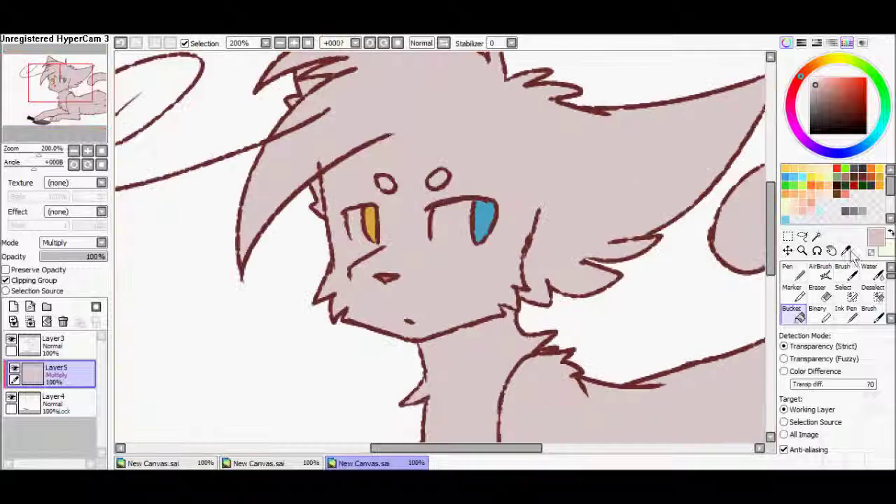
pyautogui.click(817, 293)
pyautogui.moveTo(357, 290)
pyautogui.mouseDown()
pyautogui.moveTo(457, 268)
pyautogui.moveTo(408, 328)
pyautogui.moveTo(402, 296)
pyautogui.moveTo(342, 294)
pyautogui.mouseUp()
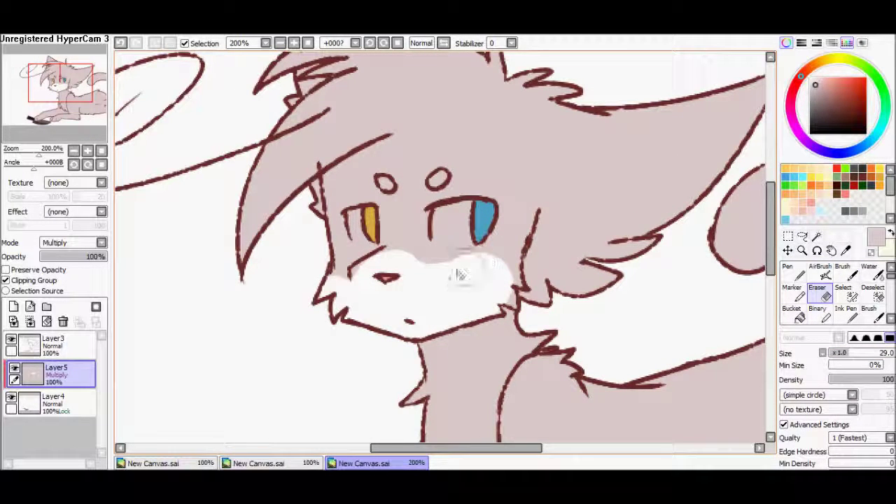
pyautogui.moveTo(394, 241)
pyautogui.mouseDown()
pyautogui.moveTo(418, 236)
pyautogui.moveTo(392, 189)
pyautogui.mouseUp()
pyautogui.moveTo(453, 233)
pyautogui.mouseDown()
pyautogui.moveTo(370, 231)
pyautogui.moveTo(337, 270)
pyautogui.mouseUp()
pyautogui.scroll(2, 420, 266)
pyautogui.moveTo(518, 294)
pyautogui.mouseDown()
pyautogui.moveTo(526, 330)
pyautogui.moveTo(461, 261)
pyautogui.mouseUp()
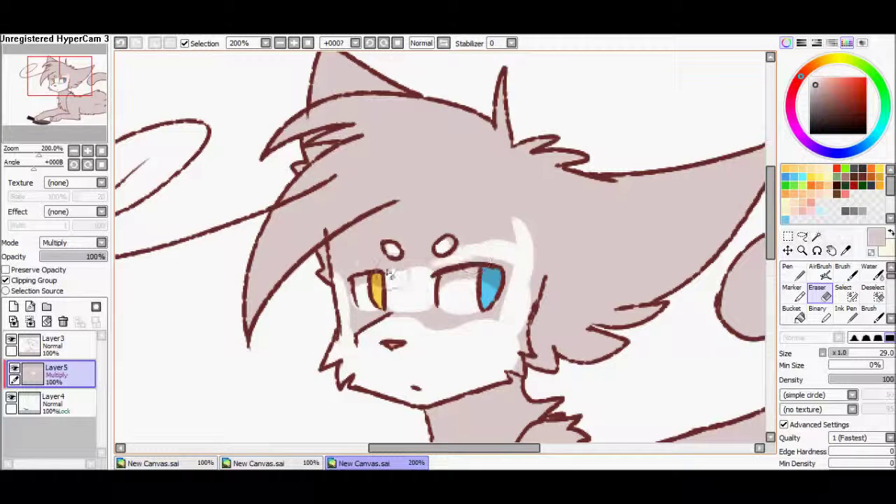
pyautogui.moveTo(359, 335)
pyautogui.mouseDown()
pyautogui.moveTo(333, 231)
pyautogui.moveTo(420, 182)
pyautogui.moveTo(280, 231)
pyautogui.mouseUp()
# - Erase the shadow colour from the forehead, hair and ears, leaving shade beneath the fringe and along the ear
pyautogui.scroll(1, 280, 231)
pyautogui.moveTo(421, 231); pyautogui.dragTo(336, 207)
pyautogui.moveTo(374, 161)
pyautogui.mouseDown()
pyautogui.moveTo(395, 147)
pyautogui.moveTo(391, 166)
pyautogui.moveTo(446, 210)
pyautogui.moveTo(408, 306)
pyautogui.moveTo(452, 260)
pyautogui.moveTo(510, 283)
pyautogui.mouseUp()
pyautogui.moveTo(423, 287)
pyautogui.mouseDown()
pyautogui.moveTo(468, 260)
pyautogui.moveTo(517, 186)
pyautogui.moveTo(550, 209)
pyautogui.moveTo(336, 105)
pyautogui.mouseUp()
pyautogui.hscroll(3, 441, 245)
pyautogui.moveTo(414, 270)
pyautogui.mouseDown()
pyautogui.moveTo(543, 253)
pyautogui.moveTo(411, 244)
pyautogui.moveTo(416, 356)
pyautogui.moveTo(400, 370)
pyautogui.moveTo(466, 350)
pyautogui.mouseUp()
# - Erase the shadow colour from the chest and front legs, leaving shade under the chin and along the lower edges
pyautogui.moveTo(76, 105); pyautogui.dragTo(73, 130)
pyautogui.moveTo(392, 164)
pyautogui.mouseDown()
pyautogui.moveTo(434, 172)
pyautogui.moveTo(400, 281)
pyautogui.moveTo(350, 175)
pyautogui.mouseUp()
pyautogui.moveTo(66, 98); pyautogui.dragTo(57, 114)
pyautogui.moveTo(448, 210)
pyautogui.mouseDown()
pyautogui.moveTo(393, 232)
pyautogui.moveTo(435, 245)
pyautogui.moveTo(398, 236)
pyautogui.mouseUp()
pyautogui.moveTo(57, 114); pyautogui.dragTo(61, 110)
pyautogui.moveTo(518, 119)
pyautogui.mouseDown()
pyautogui.moveTo(530, 260)
pyautogui.moveTo(536, 176)
pyautogui.moveTo(578, 212)
pyautogui.moveTo(544, 317)
pyautogui.moveTo(406, 315)
pyautogui.moveTo(385, 341)
pyautogui.mouseUp()
pyautogui.moveTo(414, 312)
pyautogui.mouseDown()
pyautogui.moveTo(474, 316)
pyautogui.moveTo(591, 250)
pyautogui.mouseUp()
# - Erase the shadow colour from the back, hindquarters and tail, leaving shade along the tail's lower edge
pyautogui.moveTo(81, 112); pyautogui.dragTo(97, 105)
pyautogui.moveTo(397, 212)
pyautogui.mouseDown()
pyautogui.moveTo(500, 344)
pyautogui.moveTo(640, 282)
pyautogui.moveTo(426, 262)
pyautogui.moveTo(435, 205)
pyautogui.moveTo(675, 169)
pyautogui.moveTo(449, 233)
pyautogui.mouseUp()
pyautogui.moveTo(689, 242)
pyautogui.mouseDown()
pyautogui.moveTo(683, 308)
pyautogui.moveTo(658, 329)
pyautogui.mouseUp()
pyautogui.scroll(3, 659, 329)
pyautogui.moveTo(673, 140)
pyautogui.mouseDown()
pyautogui.moveTo(550, 130)
pyautogui.moveTo(672, 127)
pyautogui.mouseUp()
pyautogui.click(308, 43)
pyautogui.scroll(2, 392, 210)
# - Soften the shadow edges on the body, legs, tail and head with the Water tool at size 24
pyautogui.press('w')
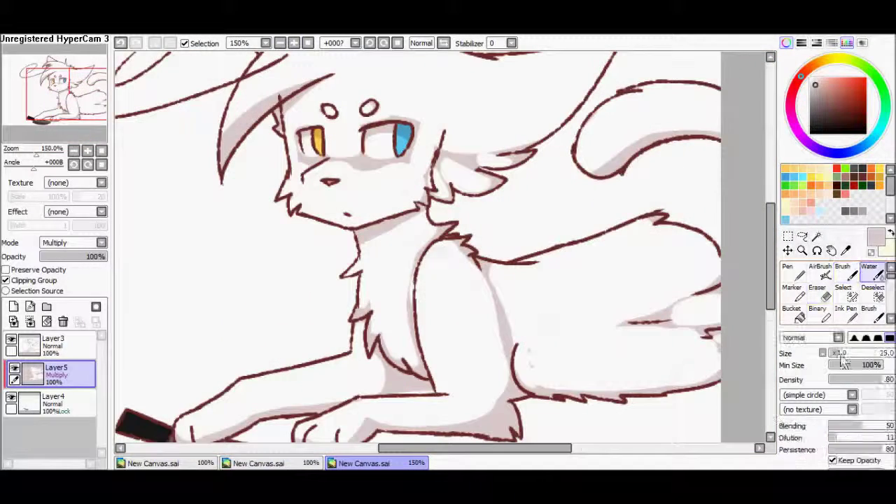
pyautogui.scroll(-2, 776, 263)
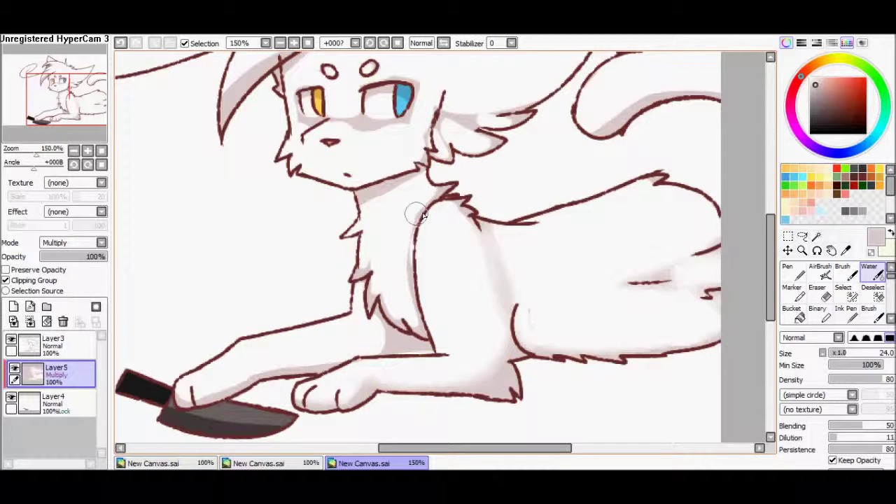
pyautogui.moveTo(387, 343); pyautogui.dragTo(462, 315)
pyautogui.moveTo(280, 371)
pyautogui.mouseDown()
pyautogui.moveTo(301, 375)
pyautogui.moveTo(294, 382)
pyautogui.moveTo(354, 384)
pyautogui.mouseUp()
pyautogui.press('[')
pyautogui.moveTo(420, 175)
pyautogui.mouseDown()
pyautogui.moveTo(356, 284)
pyautogui.moveTo(375, 354)
pyautogui.mouseUp()
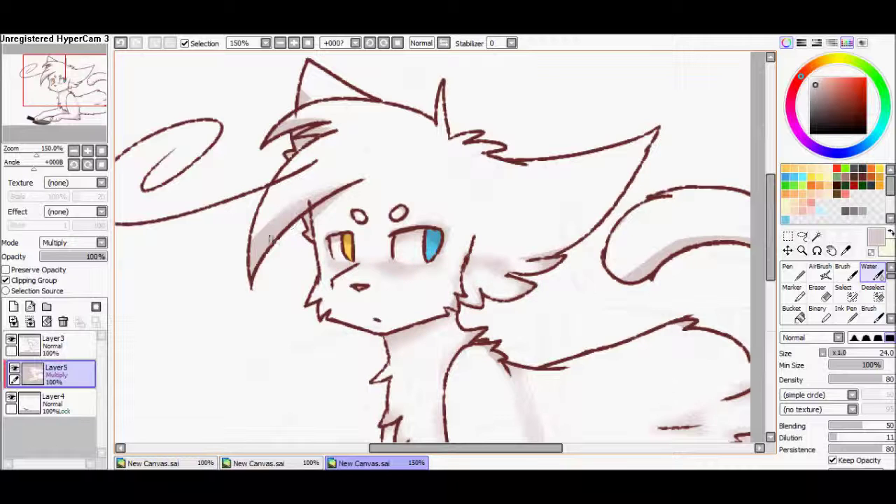
pyautogui.click(73, 99)
pyautogui.moveTo(376, 117); pyautogui.dragTo(540, 194)
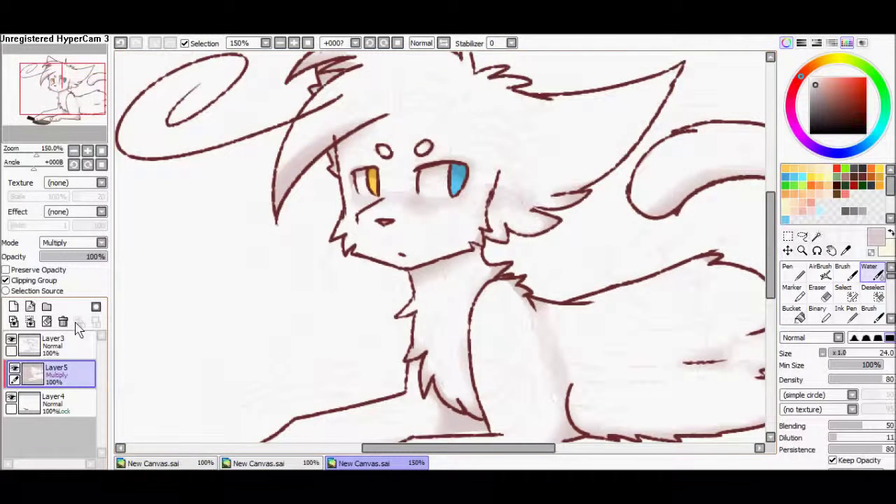
# - Add a second clipped Multiply layer above the first shadow layer and set up the Brush at size 14
pyautogui.hotkey('ctrl', 'shift', 'n')
pyautogui.press('b')
pyautogui.press('[')
pyautogui.press('[')
# - Paint deeper shadows on the eyes, under the chin, in the cheek fur and along the large ear
pyautogui.scroll(1, 499, 139)
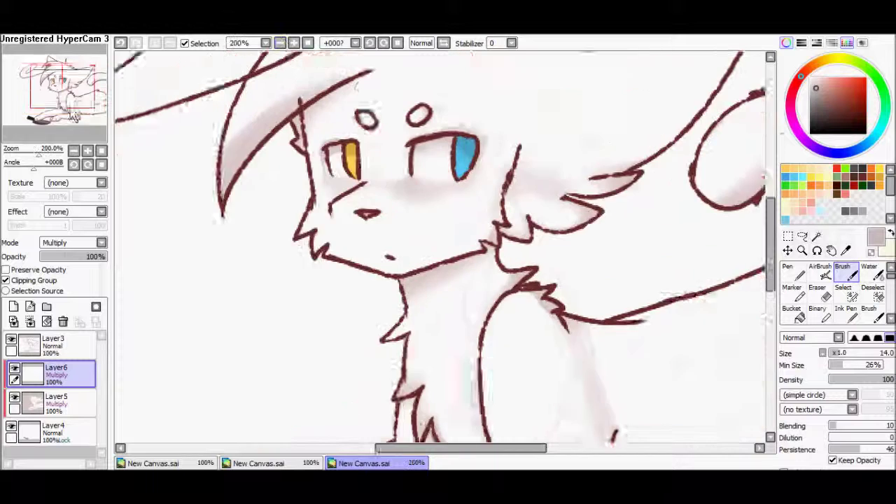
pyautogui.scroll(1, 420, 210)
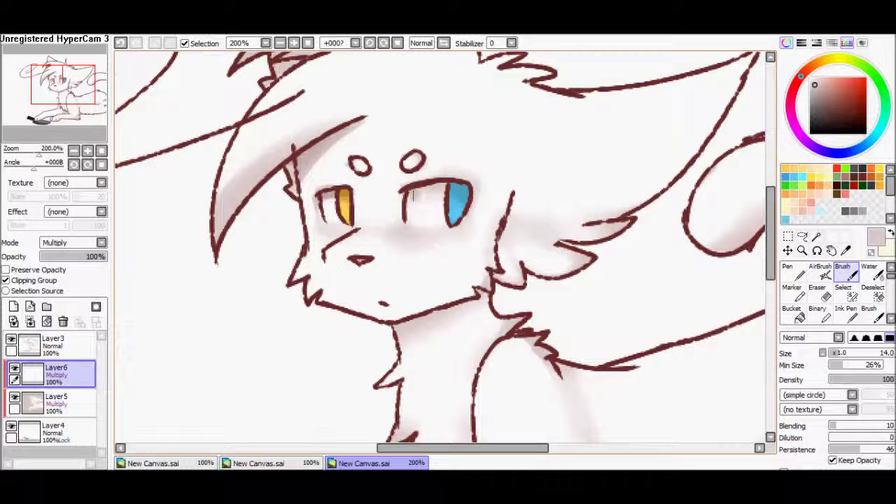
pyautogui.moveTo(414, 313)
pyautogui.mouseDown()
pyautogui.moveTo(483, 287)
pyautogui.moveTo(420, 347)
pyautogui.mouseUp()
pyautogui.scroll(2, 455, 280)
pyautogui.moveTo(490, 350); pyautogui.dragTo(512, 317)
pyautogui.moveTo(637, 284); pyautogui.dragTo(753, 126)
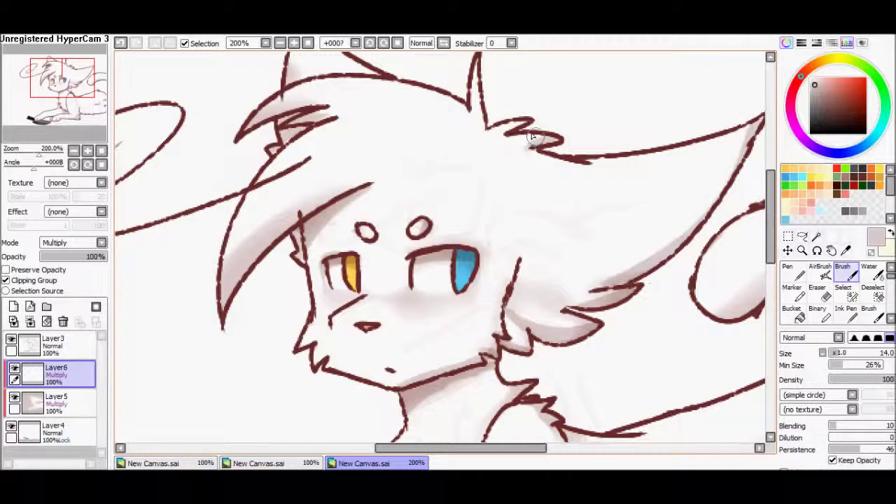
# - Paint deeper shadows in the hair tufts, the fringe tip and the small ear
pyautogui.moveTo(525, 148); pyautogui.dragTo(559, 131)
pyautogui.scroll(2, 456, 245)
pyautogui.moveTo(289, 302); pyautogui.dragTo(210, 399)
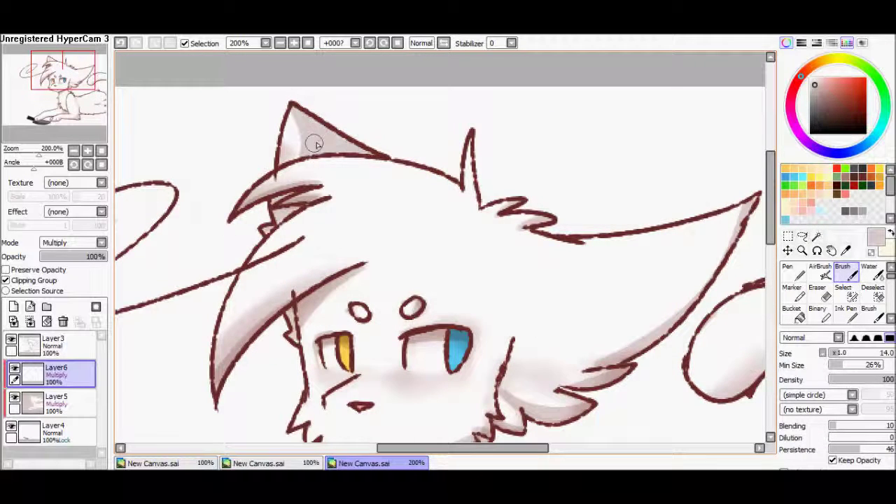
# - Paint deeper shadows on the neck, the chest fur, the gap behind it and the front paws
pyautogui.scroll(-10, 470, 147)
pyautogui.moveTo(385, 125); pyautogui.dragTo(462, 95)
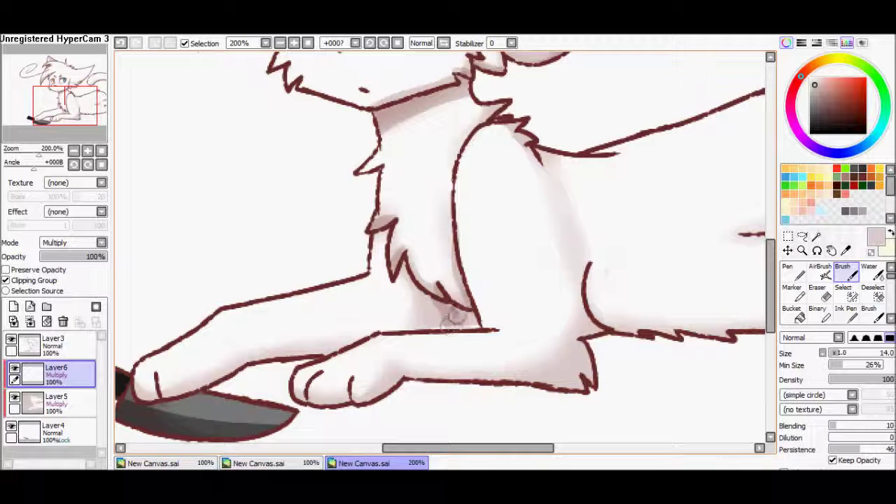
pyautogui.moveTo(438, 303); pyautogui.dragTo(444, 325)
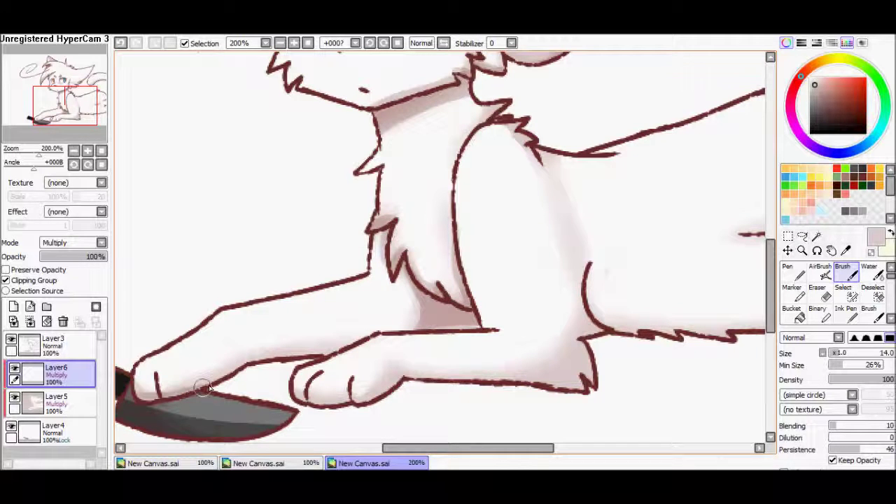
pyautogui.moveTo(353, 403); pyautogui.dragTo(283, 371)
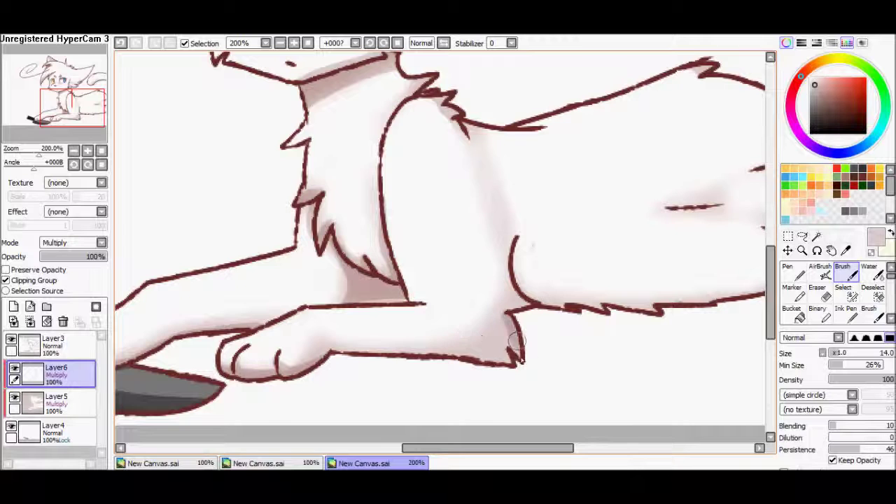
# - Paint deeper shadows on the elbow fur, along the belly and around the hindquarters
pyautogui.moveTo(512, 123)
pyautogui.mouseDown()
pyautogui.moveTo(644, 52)
pyautogui.moveTo(464, 142)
pyautogui.moveTo(378, 203)
pyautogui.mouseUp()
pyautogui.moveTo(655, 357); pyautogui.dragTo(385, 360)
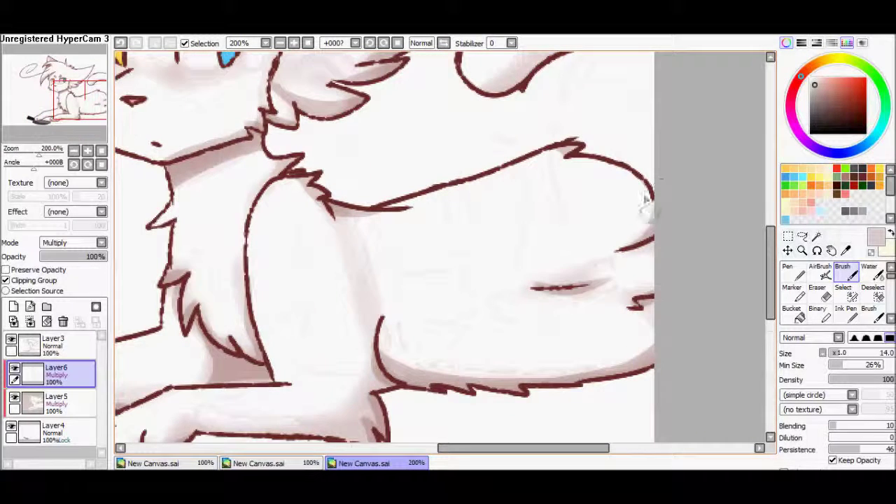
pyautogui.moveTo(644, 200); pyautogui.dragTo(649, 355)
# - Blend the deeper shadows on the body, face, ear fur, tail and front legs with the Water brush
pyautogui.click(869, 273)
pyautogui.moveTo(362, 386)
pyautogui.mouseDown()
pyautogui.moveTo(443, 291)
pyautogui.moveTo(429, 140)
pyautogui.mouseUp()
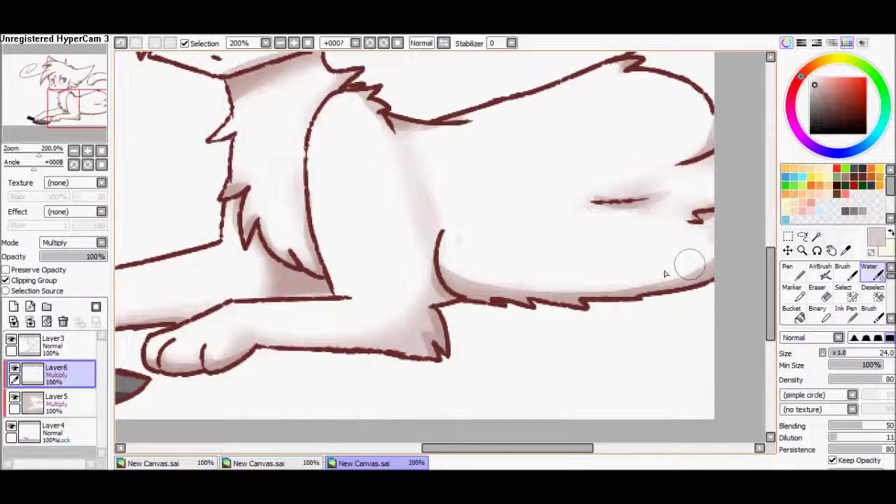
pyautogui.moveTo(189, 63); pyautogui.dragTo(313, 266)
pyautogui.moveTo(314, 58); pyautogui.dragTo(313, 128)
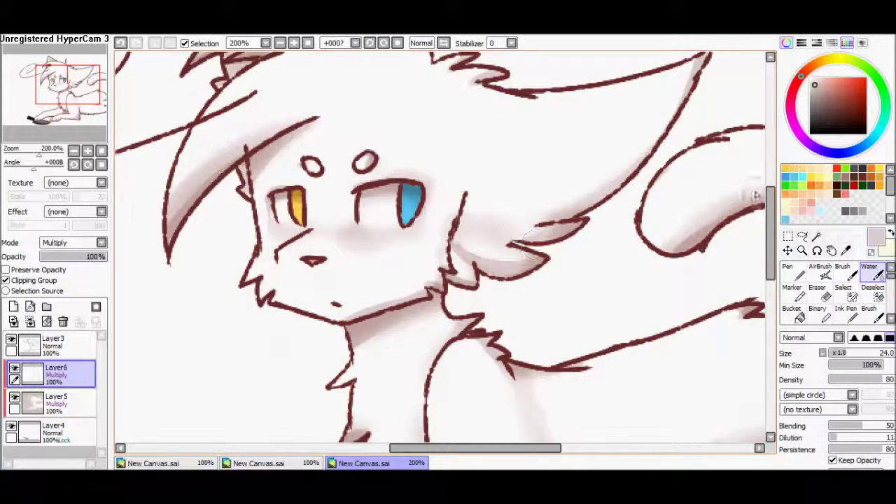
pyautogui.moveTo(671, 238); pyautogui.dragTo(659, 364)
pyautogui.moveTo(315, 393); pyautogui.dragTo(405, 91)
pyautogui.moveTo(266, 409); pyautogui.dragTo(299, 285)
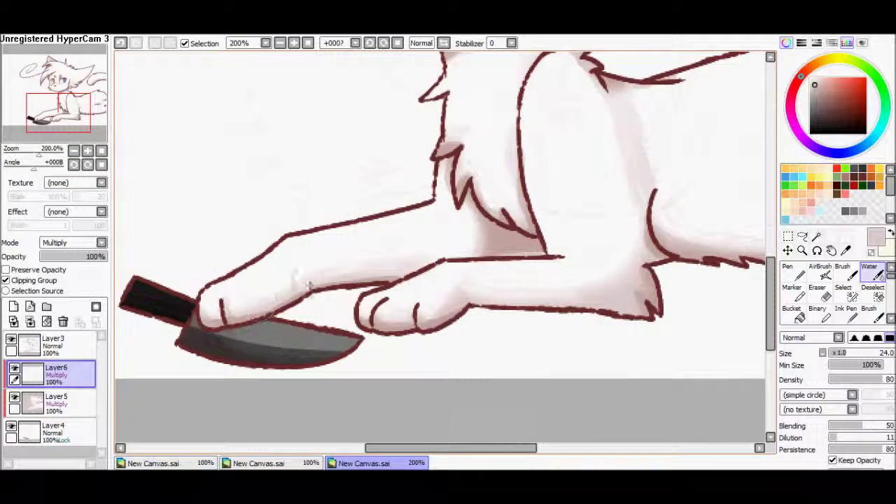
pyautogui.moveTo(58, 112); pyautogui.dragTo(56, 81)
pyautogui.click(74, 150)
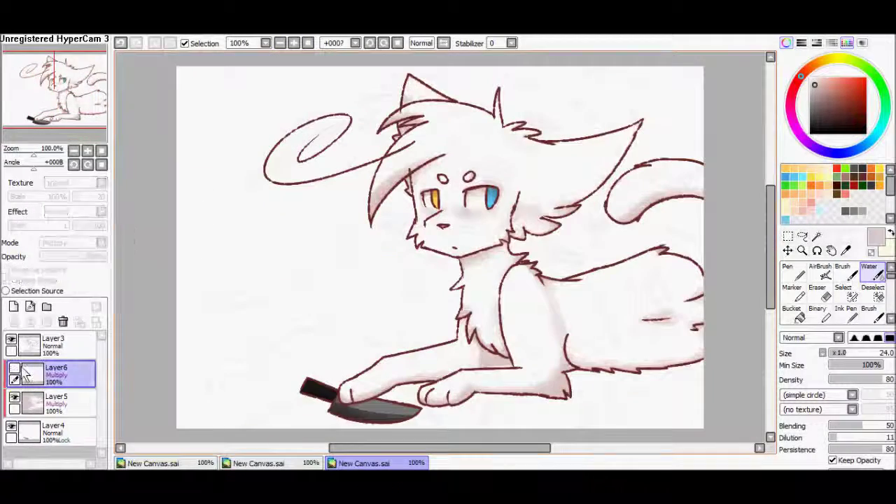
# - Add a clipped Multiply layer and paint a broad greyish shadow over the front legs and lower body
pyautogui.click(14, 306)
pyautogui.click(70, 243)
pyautogui.click(6, 280)
pyautogui.press('n')
pyautogui.moveTo(837, 353); pyautogui.dragTo(895, 353)
pyautogui.moveTo(294, 387)
pyautogui.mouseDown()
pyautogui.moveTo(700, 357)
pyautogui.moveTo(420, 364)
pyautogui.moveTo(350, 396)
pyautogui.moveTo(617, 336)
pyautogui.mouseUp()
# - Soften the broad lower-body shadow into the upper body with a size 100 Water brush
pyautogui.click(869, 273)
pyautogui.click(70, 242)
pyautogui.click(70, 301)
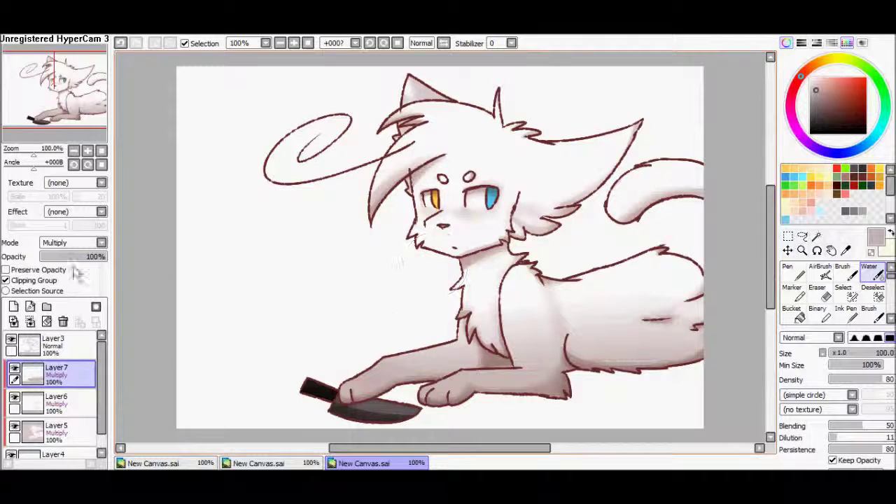
pyautogui.hotkey('ctrl', 'z')
pyautogui.hotkey('ctrl', 'y')
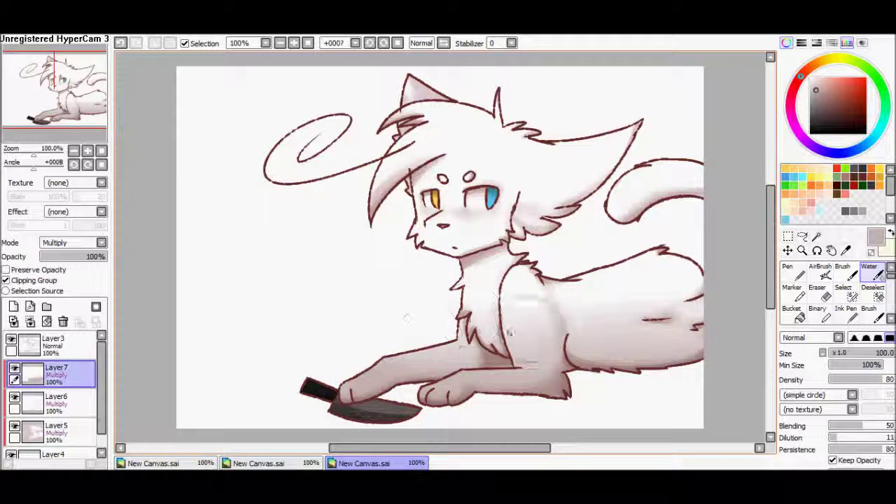
pyautogui.hotkey('ctrl', 'z')
# - Add a layer beneath the character, fill its lower strip with mid grey as the floor, deselect and preserve the layer's opacity
pyautogui.scroll(-2, 56, 420)
pyautogui.hotkey('ctrl', 'y')
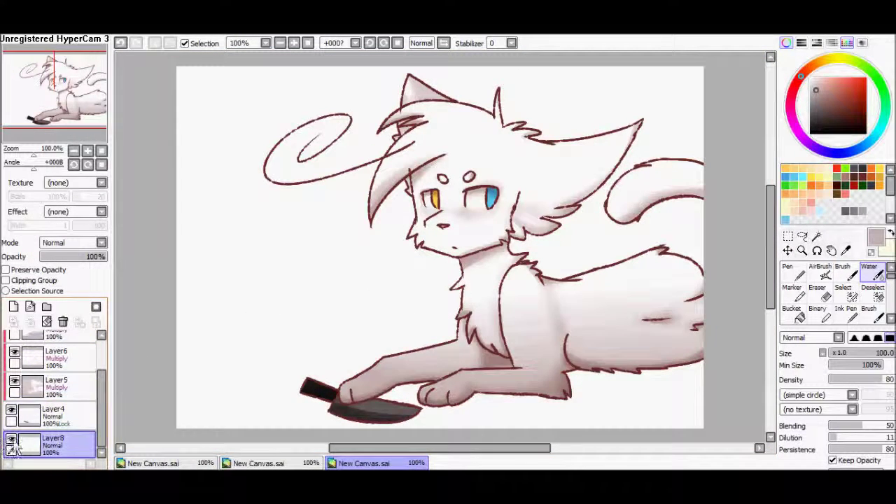
pyautogui.click(793, 312)
pyautogui.click(787, 236)
pyautogui.moveTo(175, 341); pyautogui.dragTo(707, 434)
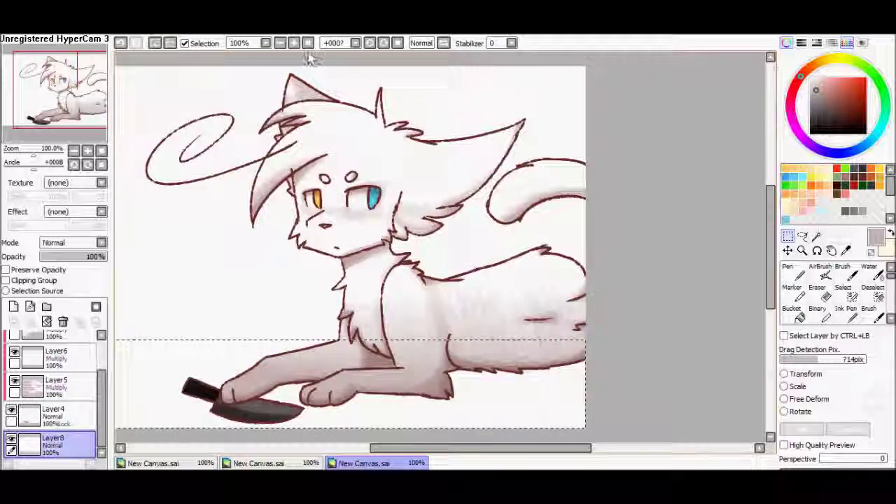
pyautogui.click(792, 312)
pyautogui.click(810, 102)
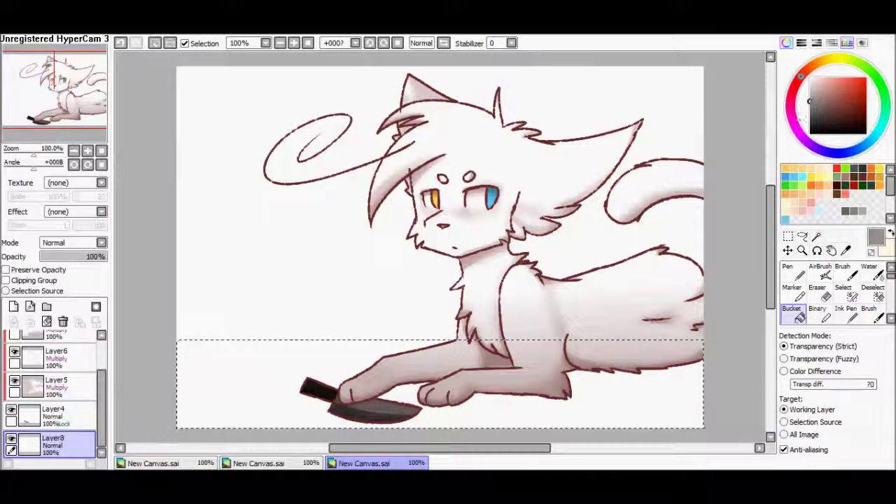
pyautogui.click(210, 385)
pyautogui.hotkey('ctrl', 'd')
pyautogui.click(6, 269)
# - Paint uneven darker grey patches across the floor with the Water brush
pyautogui.click(869, 273)
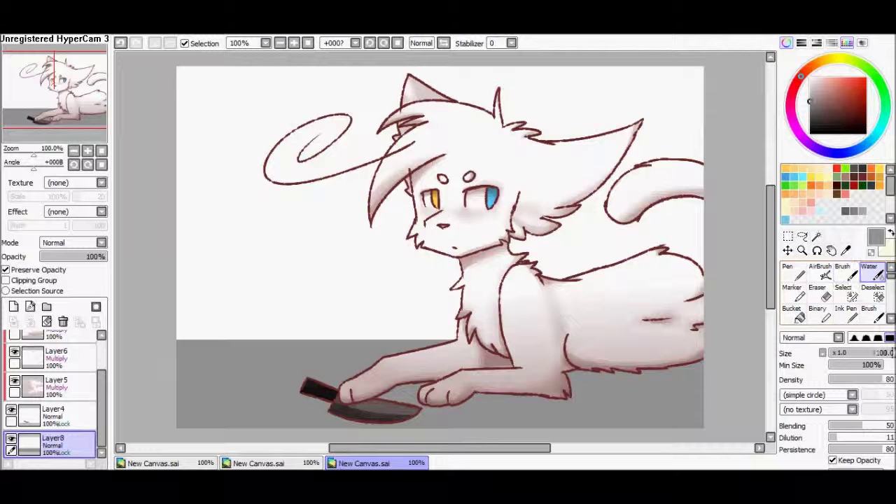
pyautogui.moveTo(217, 331)
pyautogui.mouseDown()
pyautogui.moveTo(312, 354)
pyautogui.moveTo(210, 413)
pyautogui.mouseUp()
pyautogui.moveTo(616, 392); pyautogui.dragTo(700, 420)
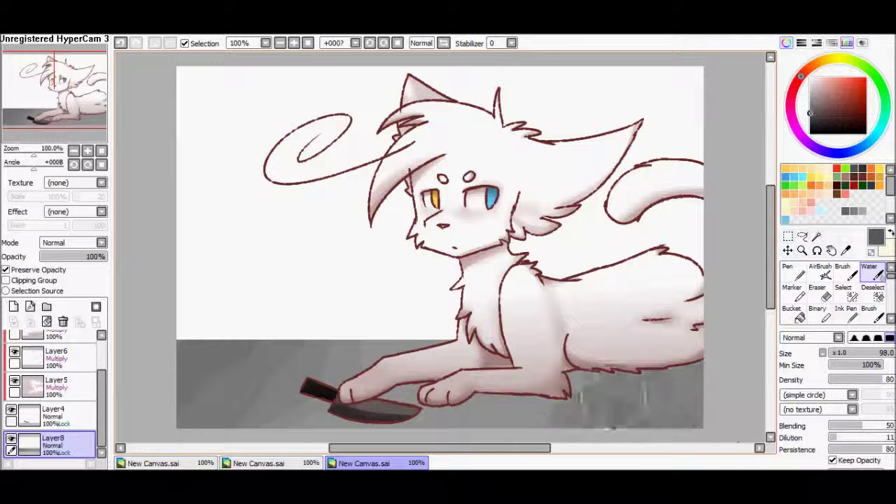
pyautogui.moveTo(589, 392); pyautogui.dragTo(504, 420)
pyautogui.moveTo(322, 392); pyautogui.dragTo(208, 419)
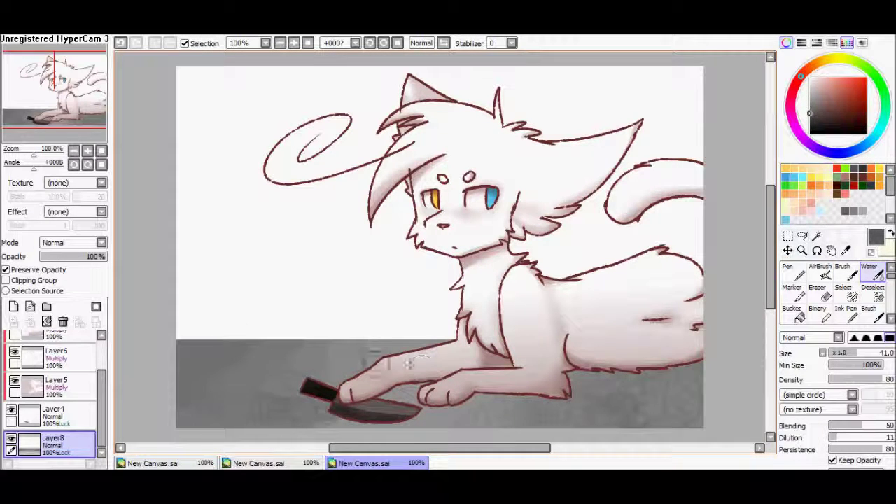
pyautogui.moveTo(700, 367); pyautogui.dragTo(658, 400)
pyautogui.moveTo(489, 406); pyautogui.dragTo(517, 406)
pyautogui.moveTo(285, 389); pyautogui.dragTo(213, 411)
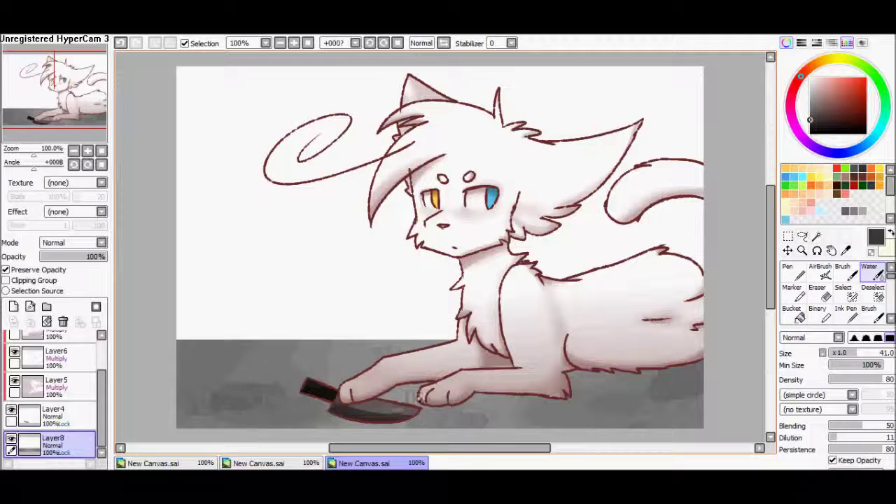
# - Paint a black cast shadow on the floor under the body, paws and knife, and blend its edges
pyautogui.click(850, 275)
pyautogui.moveTo(701, 364); pyautogui.dragTo(581, 372)
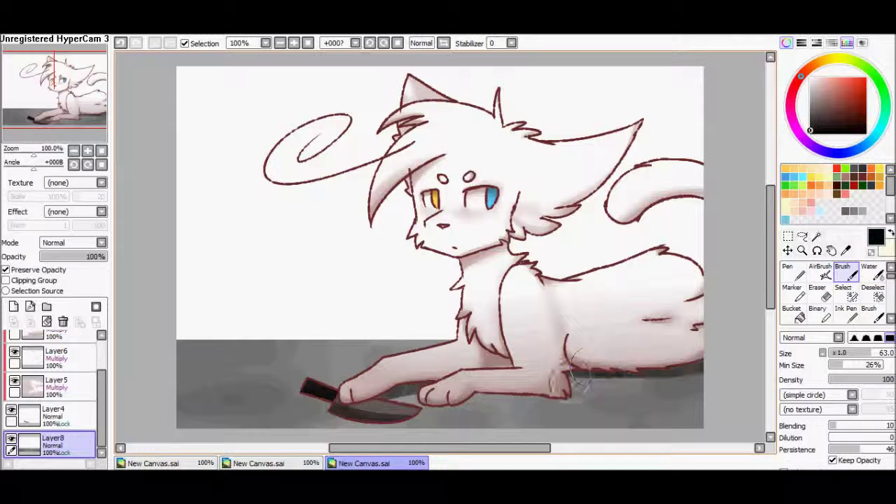
pyautogui.moveTo(408, 397); pyautogui.dragTo(632, 381)
pyautogui.moveTo(319, 395)
pyautogui.mouseDown()
pyautogui.moveTo(584, 394)
pyautogui.moveTo(701, 367)
pyautogui.mouseUp()
pyautogui.click(869, 274)
pyautogui.moveTo(637, 397); pyautogui.dragTo(464, 415)
pyautogui.click(851, 275)
pyautogui.moveTo(615, 377); pyautogui.dragTo(671, 366)
pyautogui.click(869, 275)
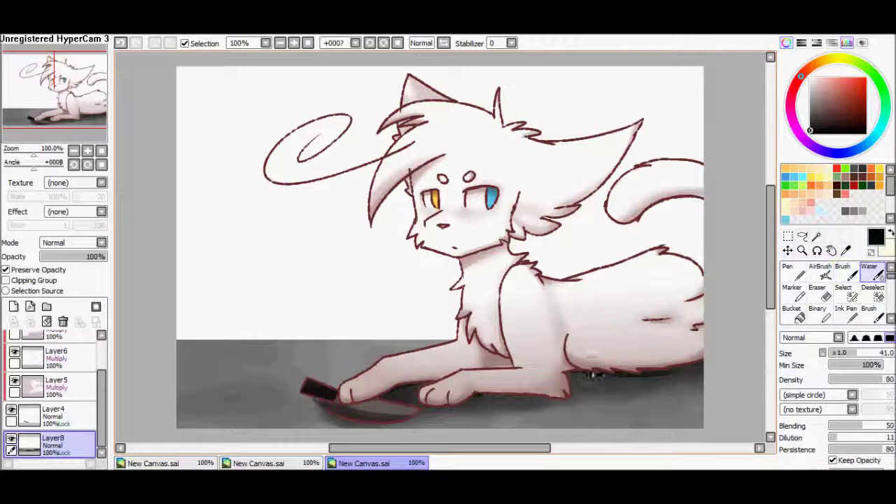
# - Add a background layer below the floor layer and fill it with mid grey
pyautogui.click(6, 270)
pyautogui.click(792, 313)
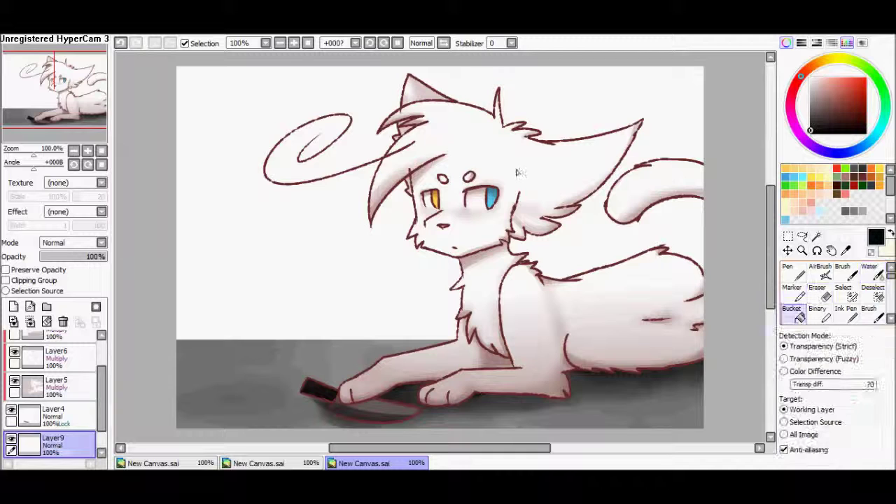
pyautogui.click(810, 103)
pyautogui.click(700, 175)
pyautogui.hotkey('ctrl', 'z')
pyautogui.moveTo(53, 443); pyautogui.dragTo(56, 457)
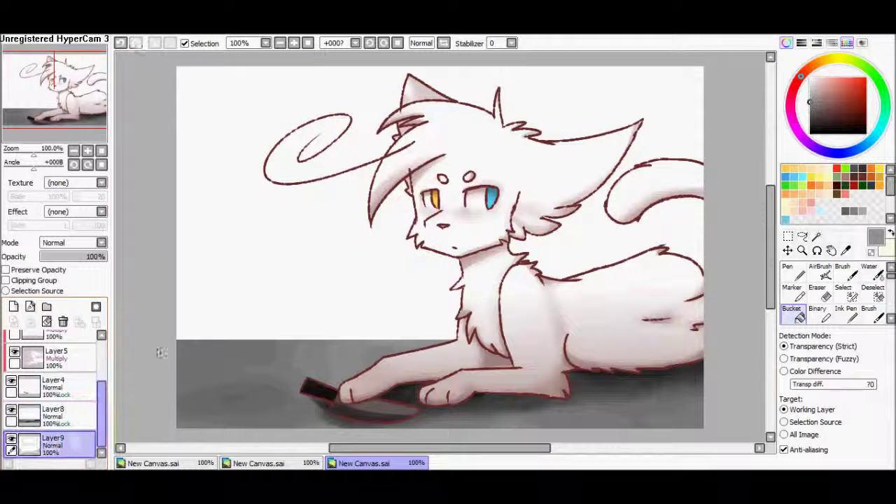
pyautogui.click(700, 175)
# - Paint darker grey streaks across the whole background wall with the Water brush
pyautogui.click(869, 274)
pyautogui.click(810, 113)
pyautogui.moveTo(225, 98); pyautogui.dragTo(448, 77)
pyautogui.moveTo(182, 77); pyautogui.dragTo(700, 112)
pyautogui.moveTo(694, 126)
pyautogui.mouseDown()
pyautogui.moveTo(182, 154)
pyautogui.moveTo(378, 153)
pyautogui.mouseUp()
pyautogui.moveTo(158, 331); pyautogui.dragTo(462, 318)
pyautogui.moveTo(182, 270); pyautogui.dragTo(623, 263)
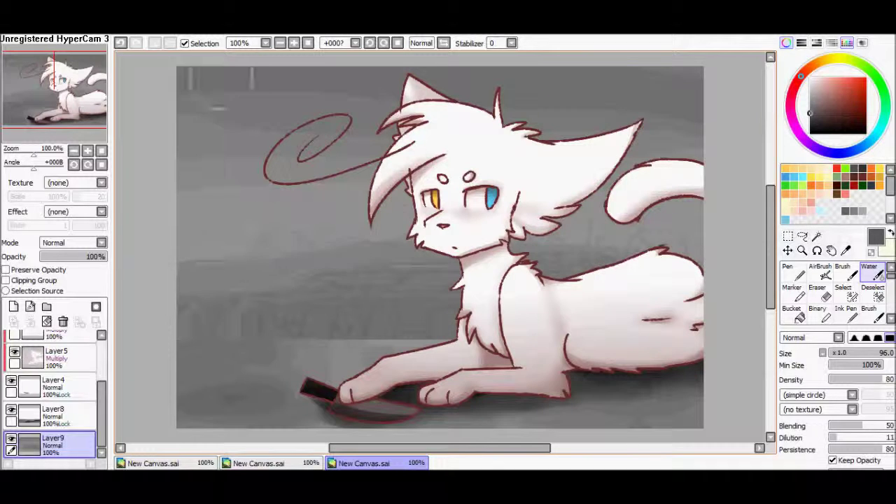
pyautogui.moveTo(211, 85); pyautogui.dragTo(196, 183)
# - Paint near-black patches on the wall behind the back, along the floor edge and around the upper areas
pyautogui.click(811, 127)
pyautogui.click(865, 353)
pyautogui.moveTo(659, 252); pyautogui.dragTo(511, 256)
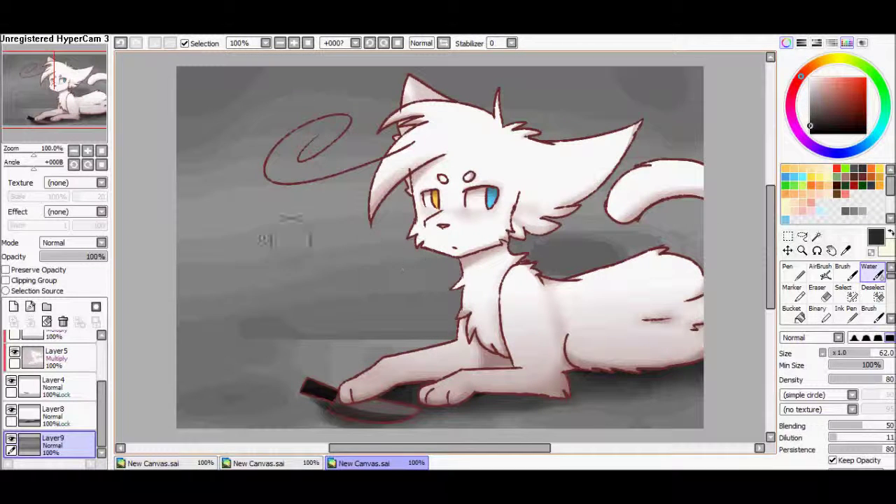
pyautogui.moveTo(289, 175); pyautogui.dragTo(364, 210)
pyautogui.moveTo(227, 306); pyautogui.dragTo(448, 312)
pyautogui.moveTo(294, 303); pyautogui.dragTo(442, 308)
pyautogui.moveTo(700, 98); pyautogui.dragTo(603, 133)
pyautogui.moveTo(252, 119); pyautogui.dragTo(371, 105)
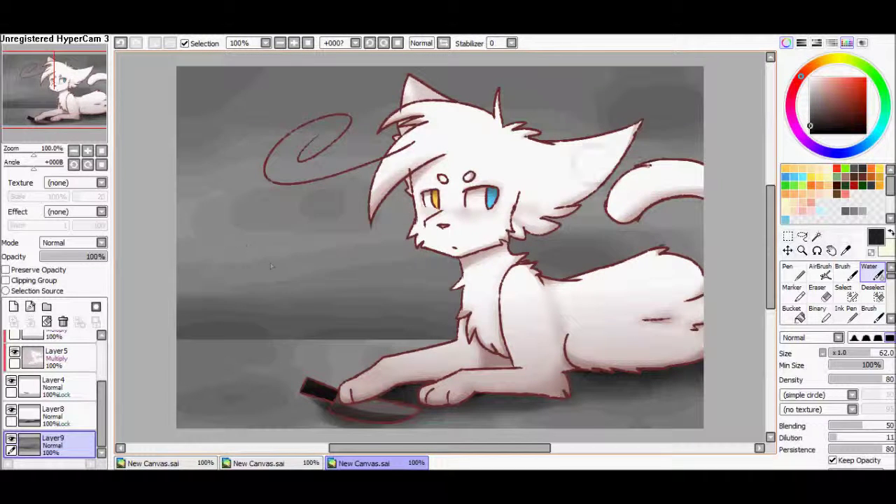
# - Paint a near-black shadow on the wall around the head, large ear and back, and blend it outward
pyautogui.click(842, 271)
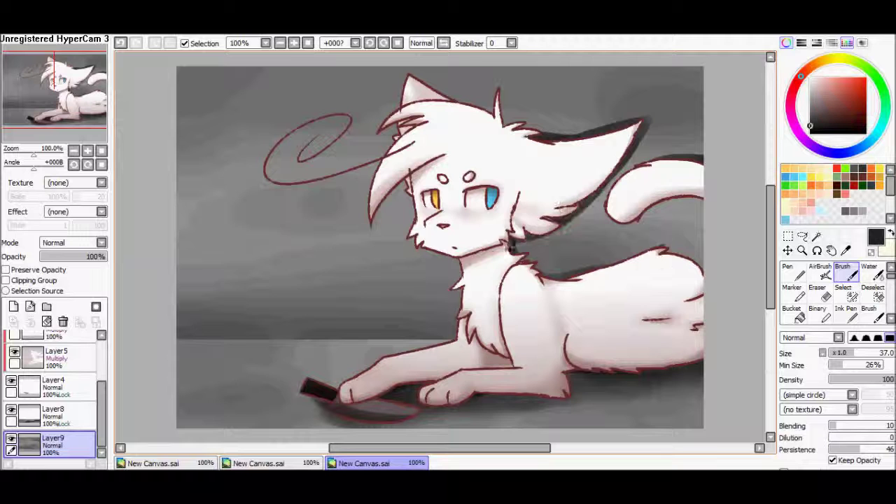
pyautogui.click(876, 273)
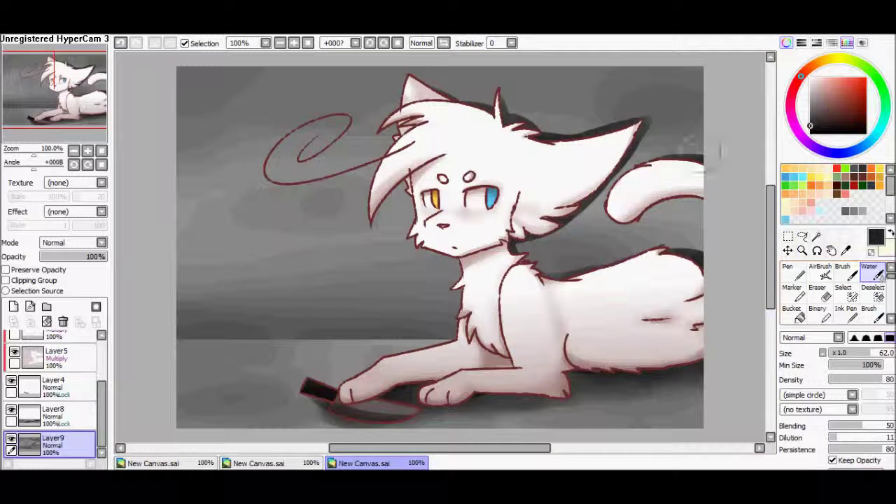
pyautogui.moveTo(708, 263)
pyautogui.mouseDown()
pyautogui.moveTo(554, 140)
pyautogui.moveTo(602, 126)
pyautogui.mouseUp()
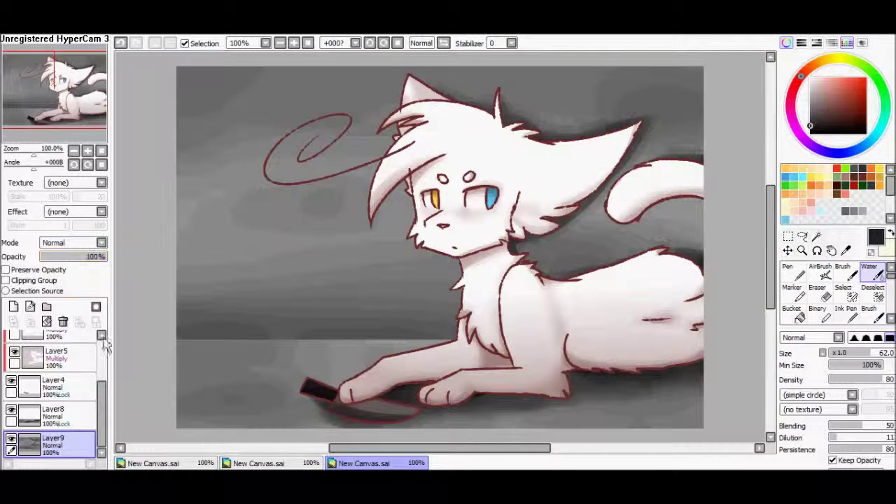
# - Add a Multiply layer on top of the artwork and fill it with mid grey
pyautogui.scroll(5, 52, 392)
pyautogui.click(14, 306)
pyautogui.click(792, 313)
pyautogui.click(810, 88)
pyautogui.click(102, 242)
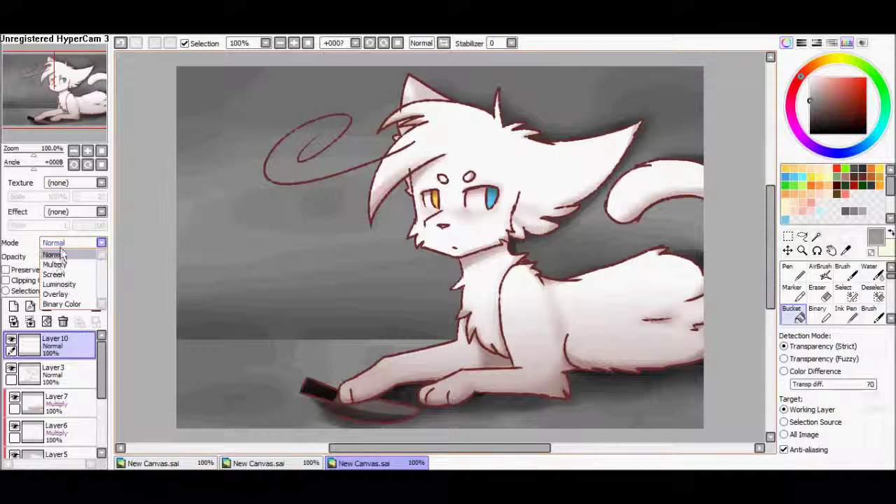
pyautogui.click(56, 259)
pyautogui.click(266, 201)
pyautogui.press('e')
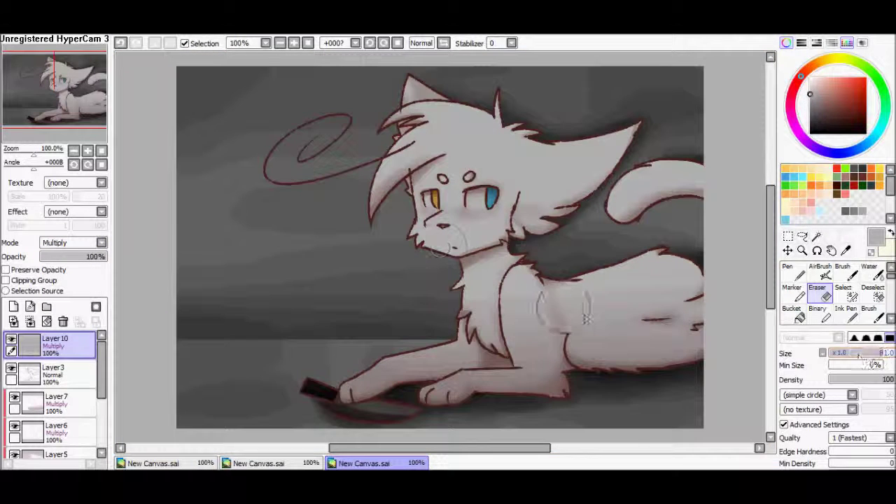
pyautogui.moveTo(522, 274); pyautogui.dragTo(527, 368)
pyautogui.moveTo(567, 291); pyautogui.dragTo(690, 283)
pyautogui.moveTo(575, 346); pyautogui.dragTo(694, 323)
pyautogui.moveTo(697, 169); pyautogui.dragTo(613, 193)
pyautogui.moveTo(602, 150); pyautogui.dragTo(516, 160)
pyautogui.moveTo(434, 158); pyautogui.dragTo(532, 157)
pyautogui.moveTo(428, 223)
pyautogui.mouseDown()
pyautogui.moveTo(484, 238)
pyautogui.moveTo(505, 233)
pyautogui.mouseUp()
pyautogui.moveTo(441, 189); pyautogui.dragTo(490, 175)
pyautogui.moveTo(464, 205); pyautogui.dragTo(530, 198)
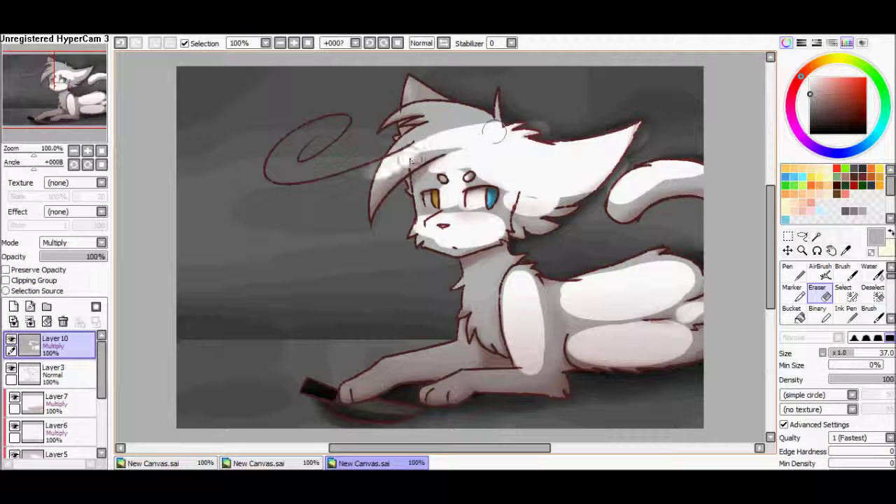
pyautogui.hotkey('ctrl', 'z')
pyautogui.hotkey('ctrl', 'z')
pyautogui.hotkey('ctrl', 'z')
pyautogui.hotkey('ctrl', 'z')
pyautogui.hotkey('ctrl', 'z')
pyautogui.hotkey('ctrl', 'z')
pyautogui.hotkey('ctrl', 'z')
pyautogui.hotkey('ctrl', 'z')
pyautogui.hotkey('ctrl', 'z')
pyautogui.hotkey('ctrl', 'z')
pyautogui.hotkey('ctrl', 'z')
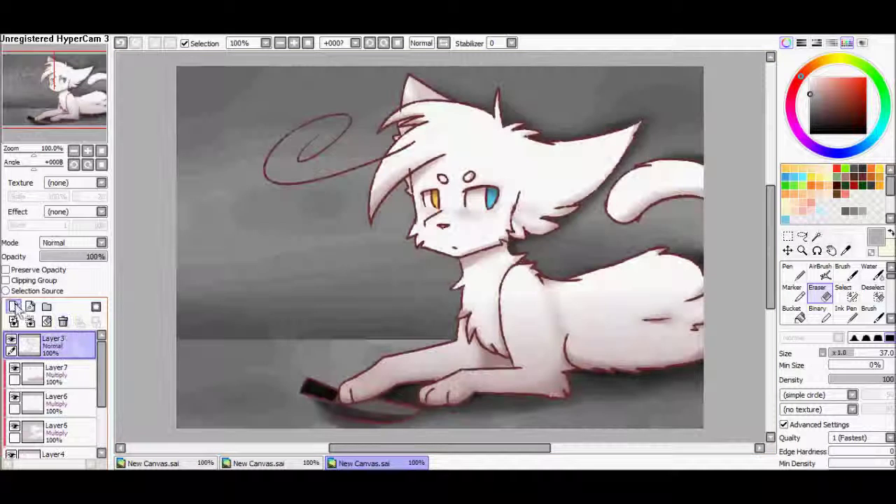
# - Restore the grey Multiply layer and erase lit areas over the head, face, chest, legs, back and tail
pyautogui.hotkey('ctrl', 'y')
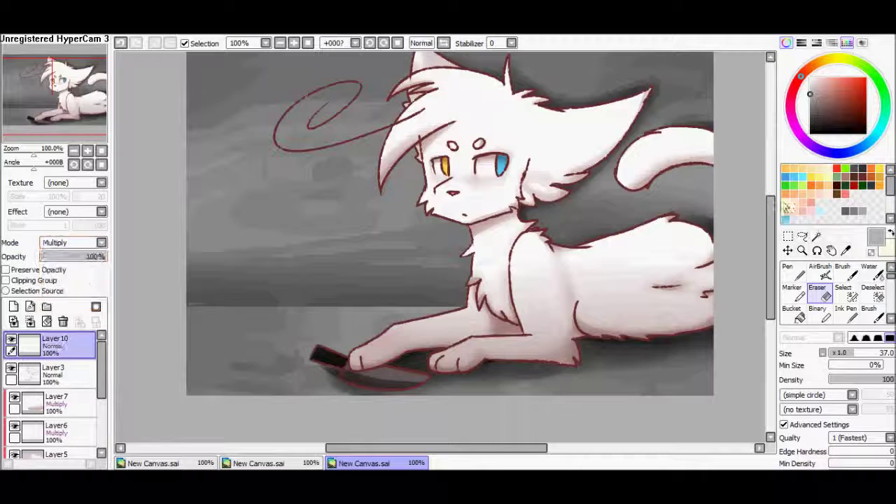
pyautogui.moveTo(454, 231)
pyautogui.mouseDown()
pyautogui.moveTo(431, 230)
pyautogui.moveTo(464, 241)
pyautogui.moveTo(478, 184)
pyautogui.moveTo(389, 175)
pyautogui.moveTo(442, 112)
pyautogui.moveTo(409, 112)
pyautogui.moveTo(439, 167)
pyautogui.mouseUp()
pyautogui.moveTo(494, 207)
pyautogui.mouseDown()
pyautogui.moveTo(547, 161)
pyautogui.moveTo(613, 136)
pyautogui.moveTo(576, 164)
pyautogui.mouseUp()
pyautogui.moveTo(475, 272)
pyautogui.mouseDown()
pyautogui.moveTo(519, 350)
pyautogui.moveTo(477, 392)
pyautogui.moveTo(392, 350)
pyautogui.moveTo(533, 300)
pyautogui.moveTo(665, 308)
pyautogui.moveTo(609, 336)
pyautogui.moveTo(659, 182)
pyautogui.moveTo(699, 183)
pyautogui.mouseUp()
# - Blend the hard edges between lit and shaded areas on the body, legs, chest and face with the Water brush
pyautogui.press('c')
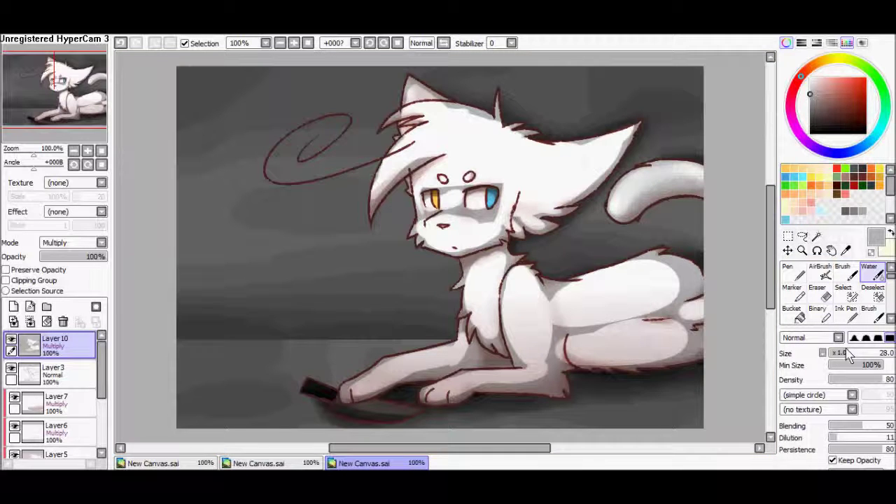
pyautogui.moveTo(671, 349); pyautogui.dragTo(553, 342)
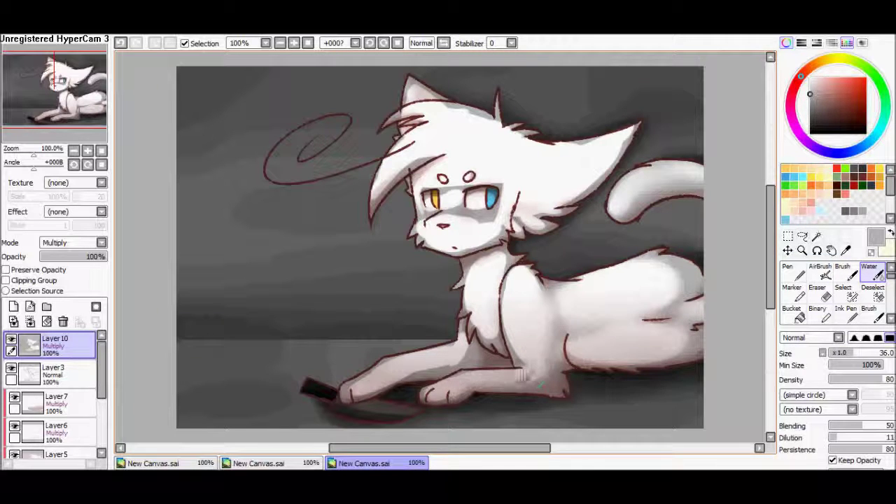
pyautogui.moveTo(539, 383); pyautogui.dragTo(468, 308)
pyautogui.moveTo(514, 196); pyautogui.dragTo(420, 231)
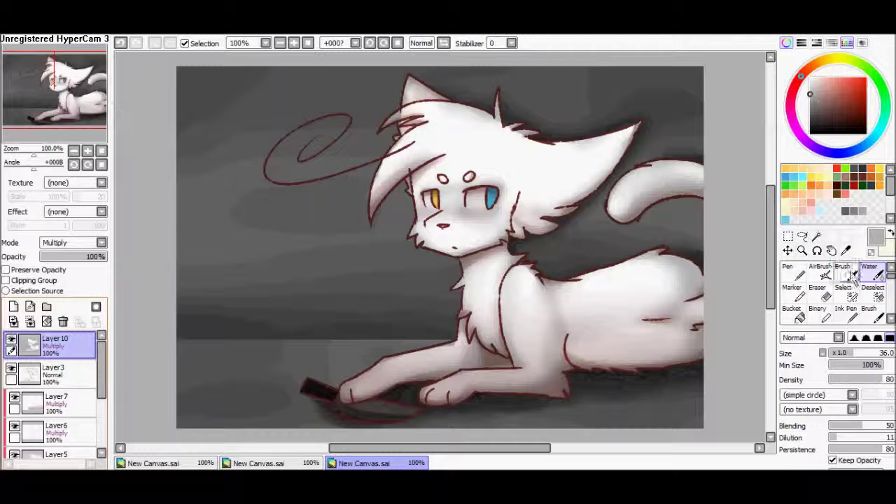
# - Paint extra grey shadow over the front legs and paws and blend it with the Water brush
pyautogui.click(842, 273)
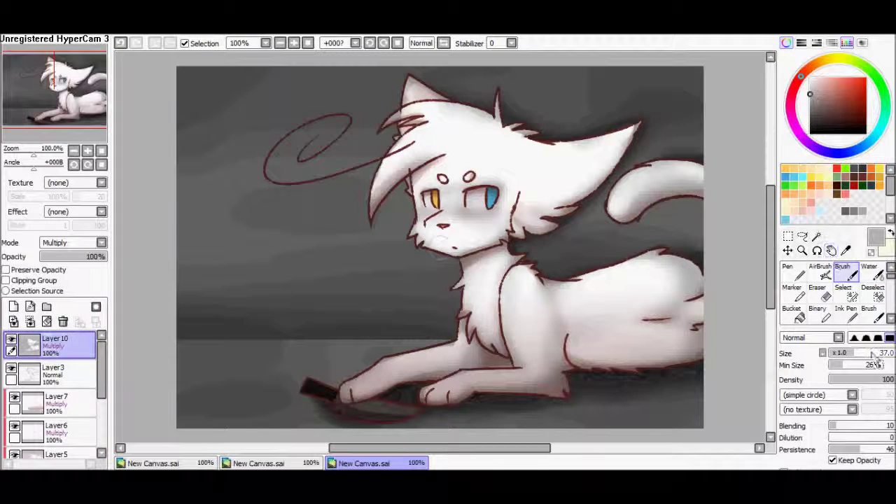
pyautogui.moveTo(364, 389); pyautogui.dragTo(491, 387)
pyautogui.click(870, 274)
pyautogui.moveTo(364, 389); pyautogui.dragTo(539, 379)
pyautogui.click(13, 307)
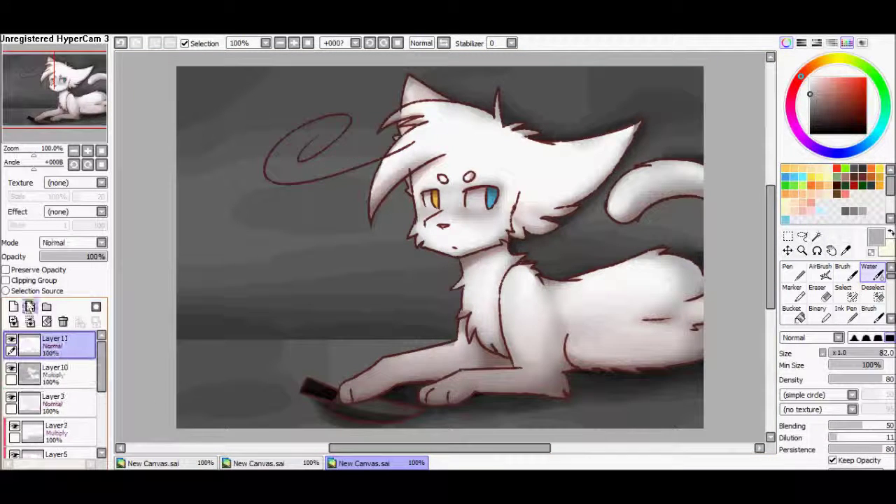
pyautogui.click(56, 371)
pyautogui.click(56, 343)
pyautogui.click(800, 315)
pyautogui.click(812, 86)
pyautogui.click(73, 242)
pyautogui.click(203, 156)
pyautogui.hotkey('ctrl', 'z')
pyautogui.hotkey('ctrl', 'y')
pyautogui.click(63, 321)
# - Add a light grey Multiply layer above the artwork to darken the whole picture
pyautogui.click(13, 307)
pyautogui.click(74, 242)
pyautogui.click(55, 264)
# - Add a new layer above the grey Multiply layer and set its blending mode to Luminosity
pyautogui.click(13, 306)
pyautogui.click(73, 242)
pyautogui.click(59, 284)
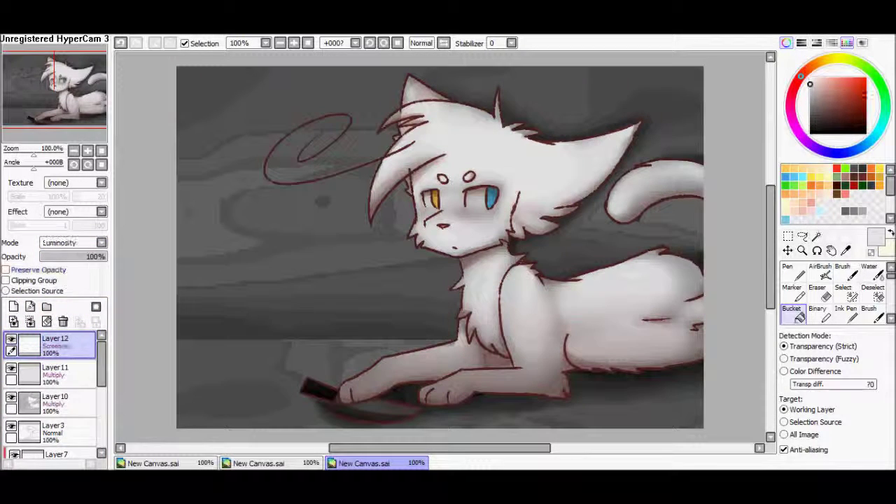
# - Paint near-white highlights on the ear, head, shoulder and back and blend them with the Water brush
pyautogui.click(842, 273)
pyautogui.click(870, 271)
pyautogui.moveTo(581, 157); pyautogui.dragTo(536, 160)
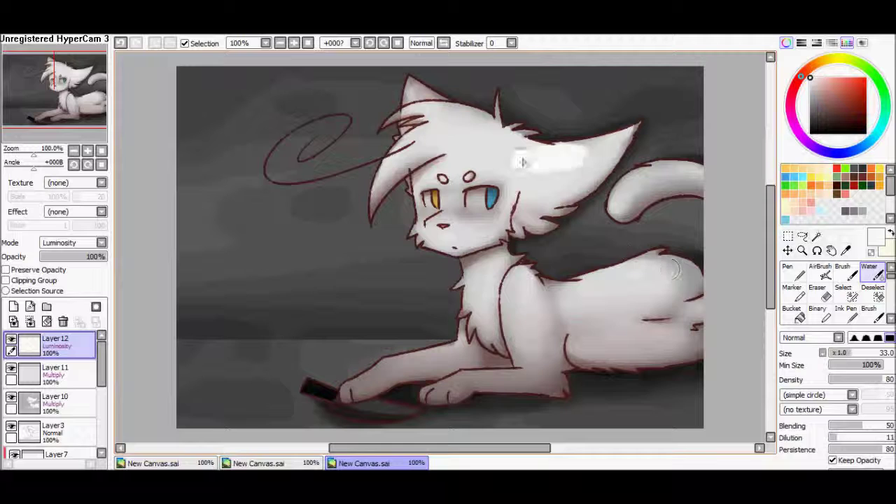
pyautogui.moveTo(595, 158)
pyautogui.mouseDown()
pyautogui.moveTo(499, 161)
pyautogui.moveTo(424, 148)
pyautogui.mouseUp()
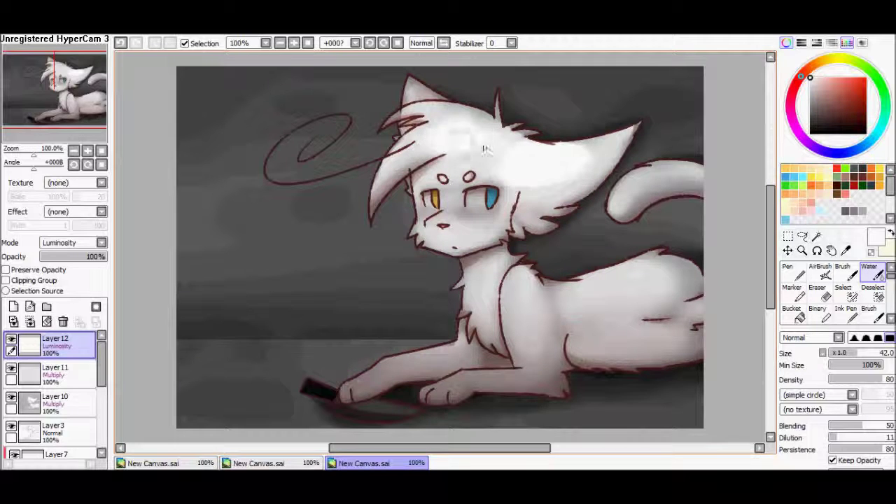
pyautogui.moveTo(581, 304); pyautogui.dragTo(620, 308)
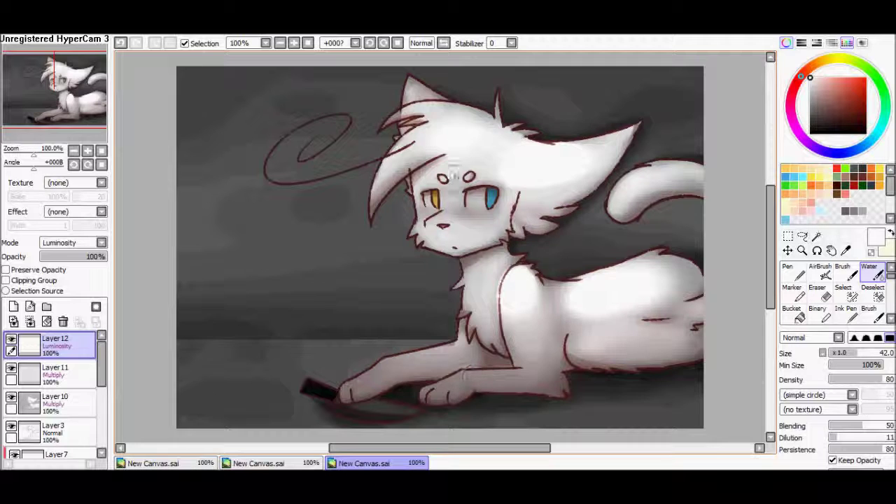
# - Compare the picture with and without the highlights and lower the Luminosity layer's opacity to 53%
pyautogui.hotkey('ctrl', 'z')
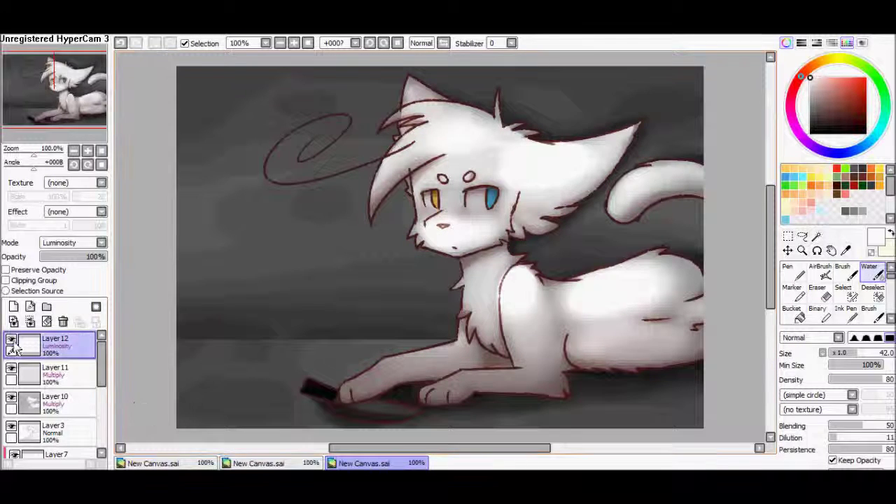
pyautogui.hotkey('ctrl', 'y')
pyautogui.hotkey('ctrl', 'shift', 'n')
pyautogui.click(63, 321)
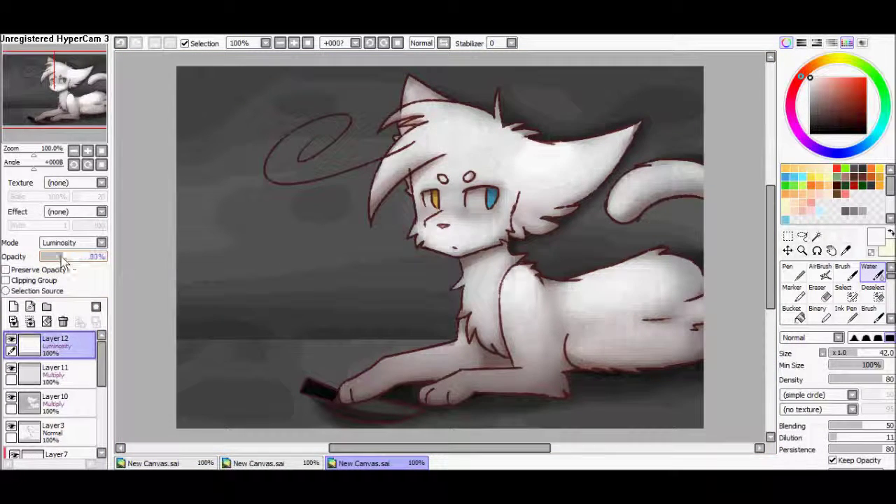
pyautogui.click(74, 256)
# - Add a second Luminosity layer above the highlight layer
pyautogui.click(13, 307)
pyautogui.click(102, 242)
pyautogui.click(59, 281)
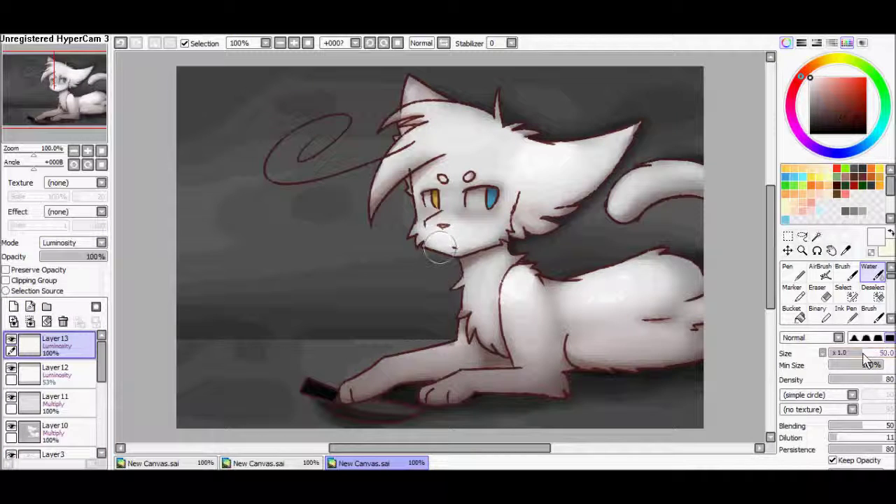
# - Paint near-white light rays from the picture's upper edge down across the head and body, and blend them with the Water brush
pyautogui.moveTo(865, 354); pyautogui.dragTo(871, 351)
pyautogui.click(852, 277)
pyautogui.moveTo(686, 175); pyautogui.dragTo(724, 242)
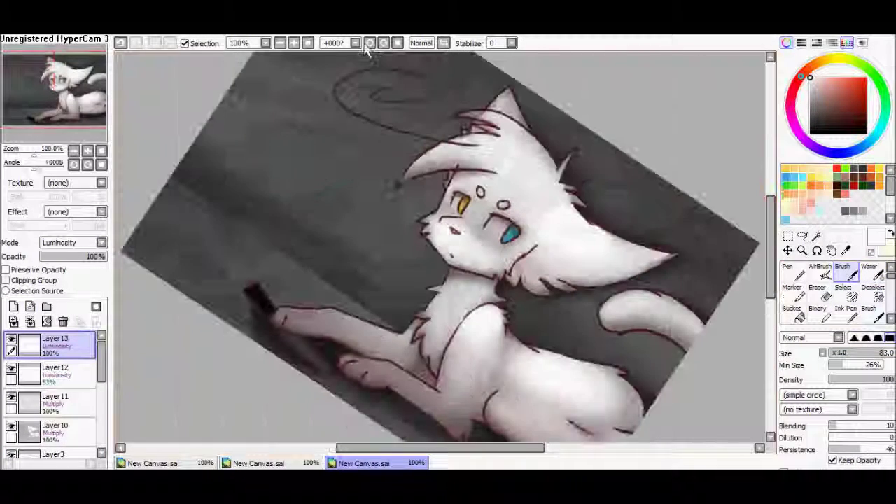
pyautogui.hotkey('ctrl', '-')
pyautogui.hotkey('ctrl', 'z')
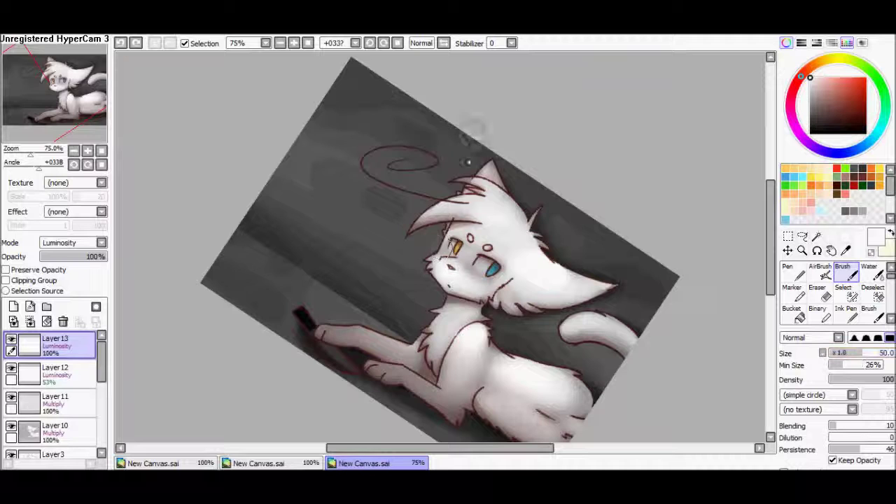
pyautogui.moveTo(483, 140); pyautogui.dragTo(462, 364)
pyautogui.moveTo(440, 119); pyautogui.dragTo(401, 301)
pyautogui.click(869, 274)
pyautogui.moveTo(525, 168)
pyautogui.mouseDown()
pyautogui.moveTo(539, 256)
pyautogui.moveTo(490, 168)
pyautogui.moveTo(435, 210)
pyautogui.moveTo(560, 225)
pyautogui.moveTo(548, 170)
pyautogui.mouseUp()
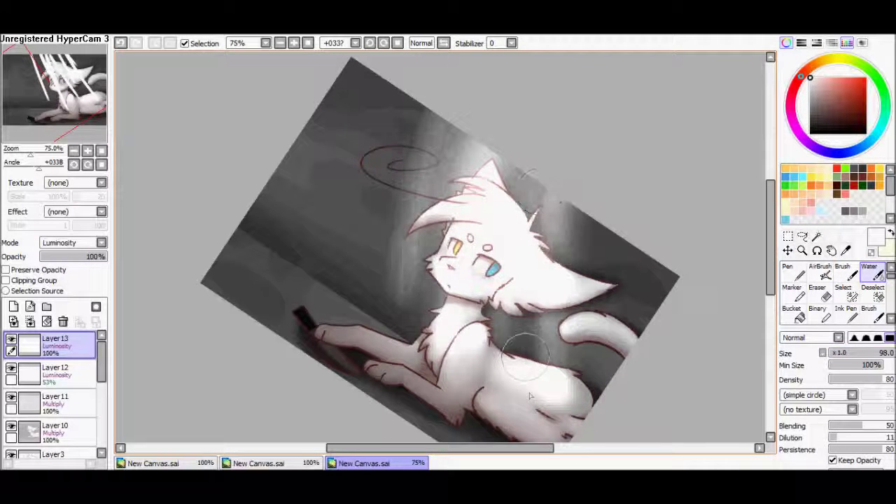
# - Add more slanted light rays beside the face and across the ear and back, and soften them with the Water brush
pyautogui.press('Home')
pyautogui.click(843, 274)
pyautogui.hotkey('ctrl', 'z')
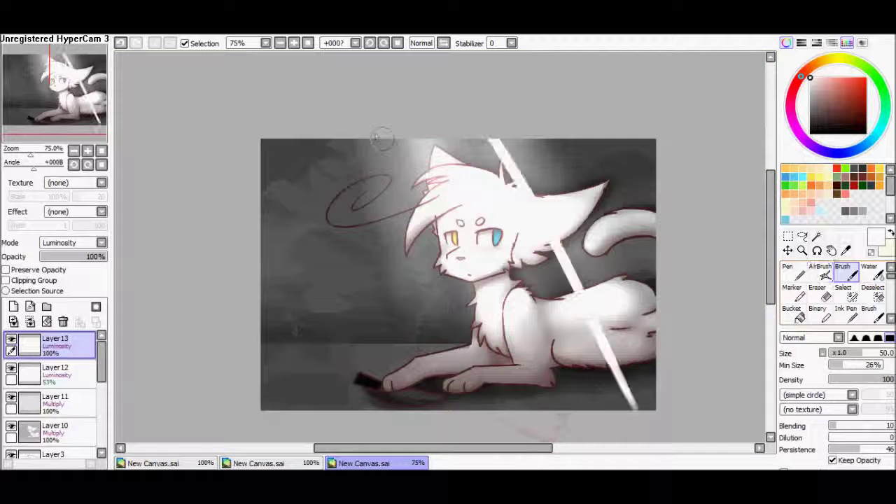
pyautogui.moveTo(382, 140); pyautogui.dragTo(465, 403)
pyautogui.click(869, 273)
pyautogui.moveTo(494, 143); pyautogui.dragTo(630, 402)
pyautogui.moveTo(602, 364); pyautogui.dragTo(518, 150)
pyautogui.moveTo(382, 144)
pyautogui.mouseDown()
pyautogui.moveTo(471, 399)
pyautogui.moveTo(423, 140)
pyautogui.mouseUp()
# - Paint further light rays behind the large ear and tail and blend them into the background with the Water brush
pyautogui.click(842, 273)
pyautogui.moveTo(516, 124)
pyautogui.mouseDown()
pyautogui.moveTo(658, 274)
pyautogui.moveTo(554, 114)
pyautogui.mouseUp()
pyautogui.click(869, 273)
pyautogui.moveTo(651, 210); pyautogui.dragTo(553, 131)
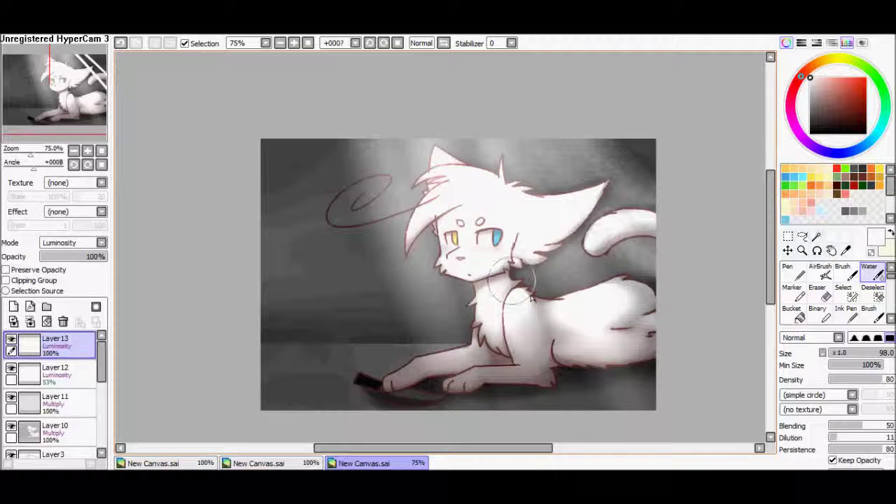
# - Scatter tiny near-white light specks over the background and around the character with the Pen tool
pyautogui.click(798, 275)
pyautogui.hotkey('ctrl', '+')
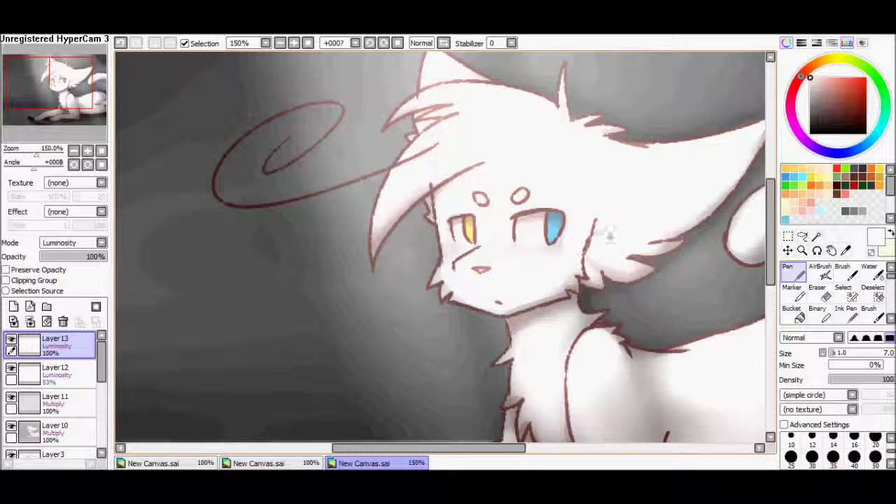
pyautogui.hotkey('ctrl', '-')
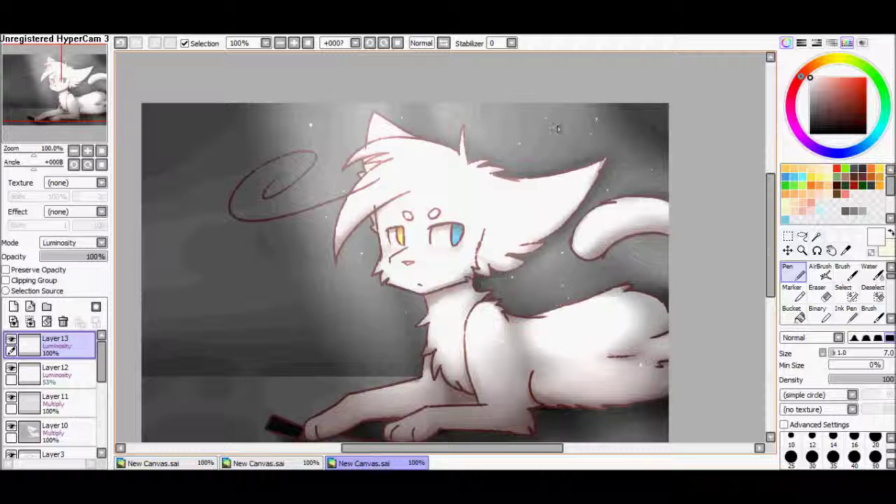
pyautogui.click(294, 42)
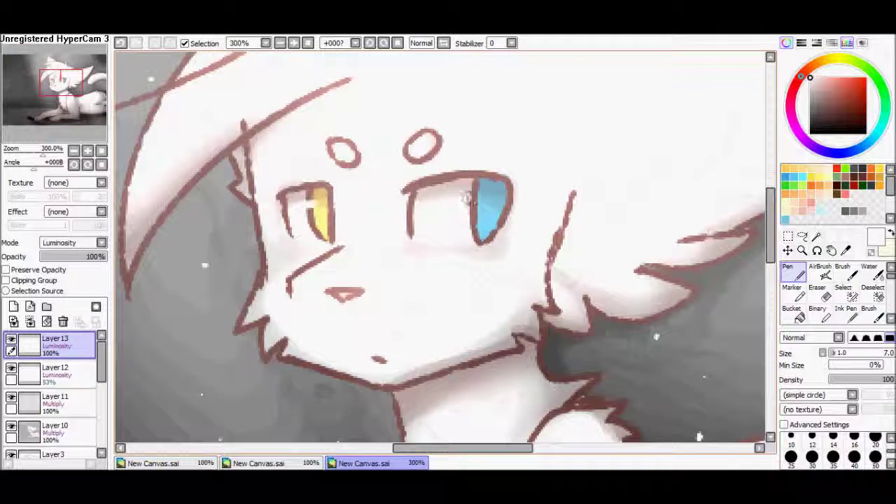
pyautogui.click(84, 128)
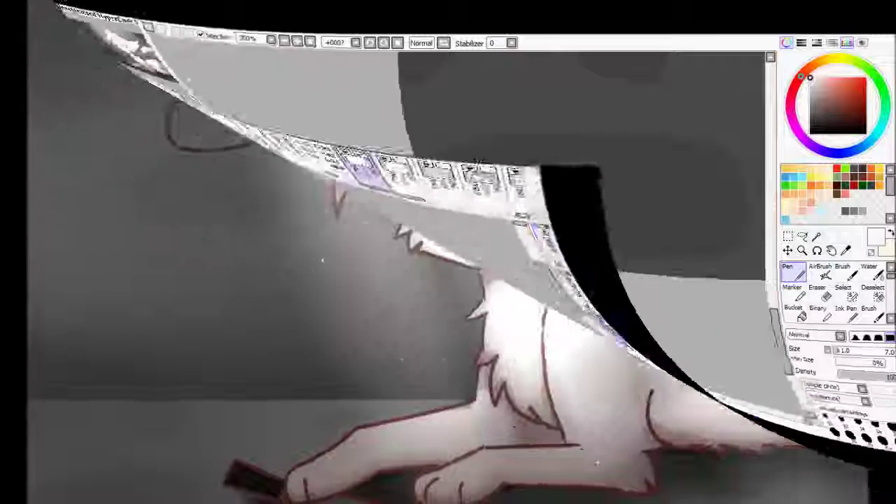